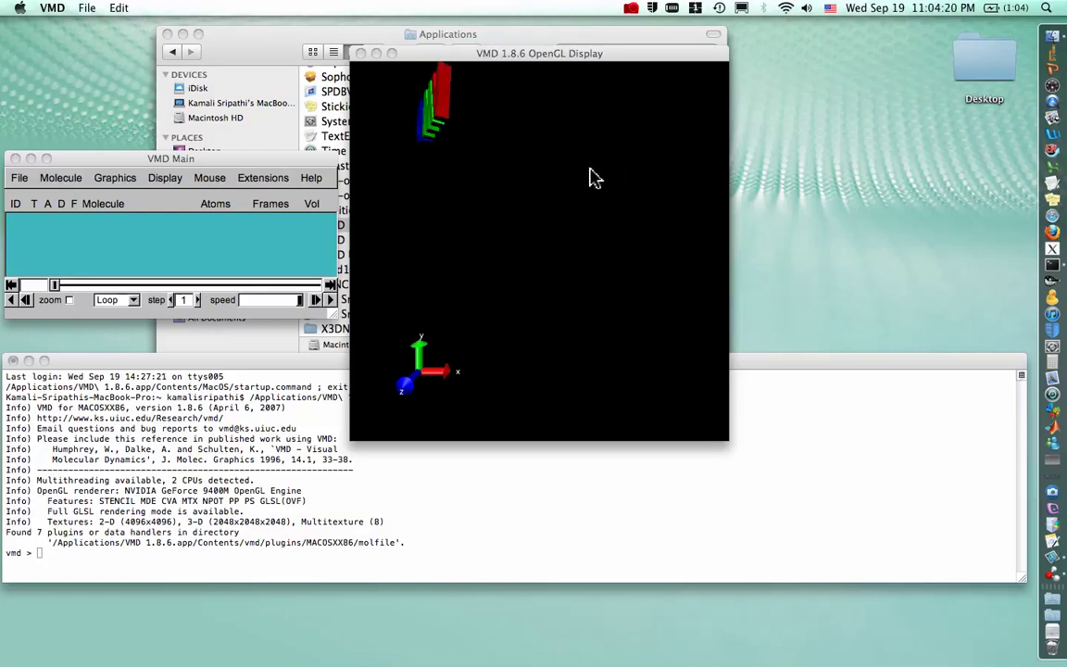
Arrange the VMD display and main windows, nudging the main window slightly.
left_click(533, 92)
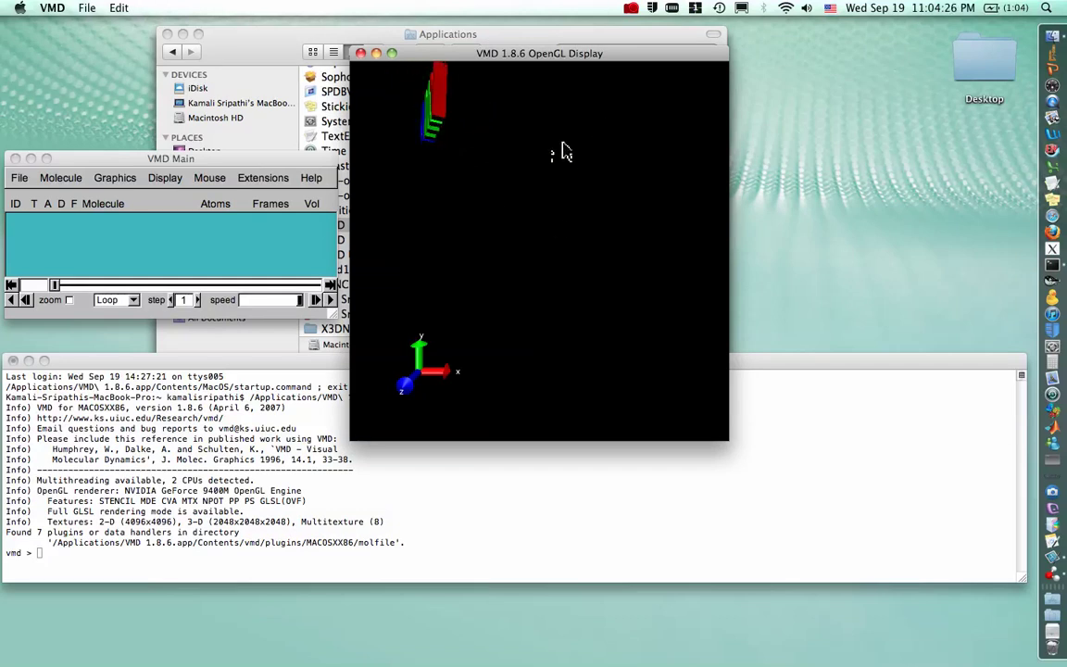
left_click(229, 167)
mouse_move(229, 164)
left_mouse_down()
mouse_move(270, 162)
mouse_move(248, 159)
left_mouse_up()
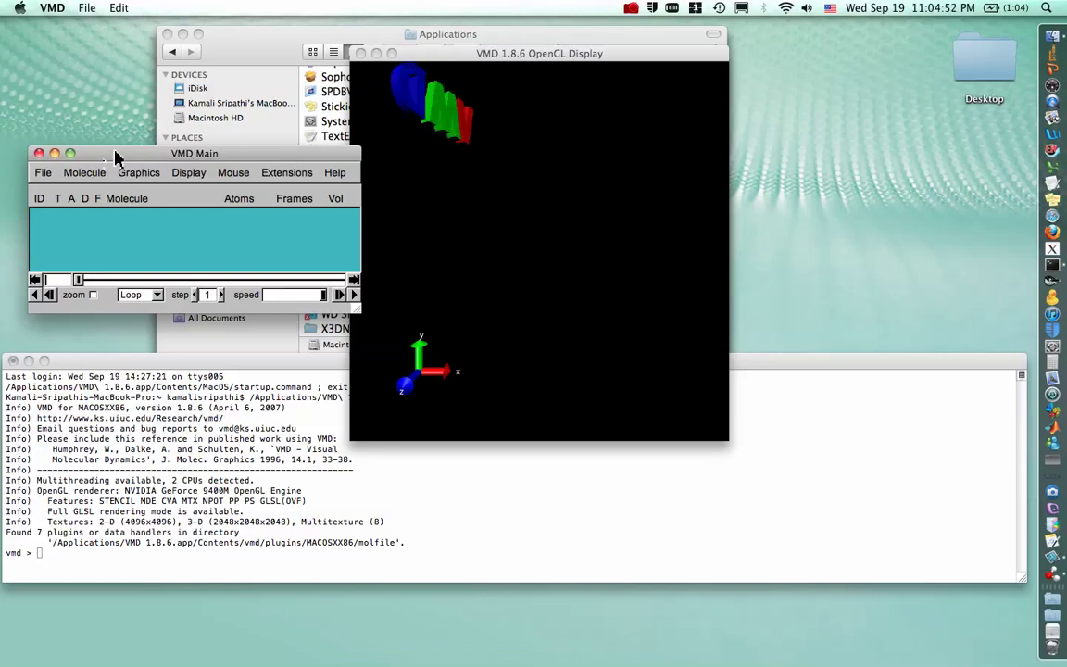
Load 3cwm.pdb as a new molecule so it appears as lines.
left_click(44, 173)
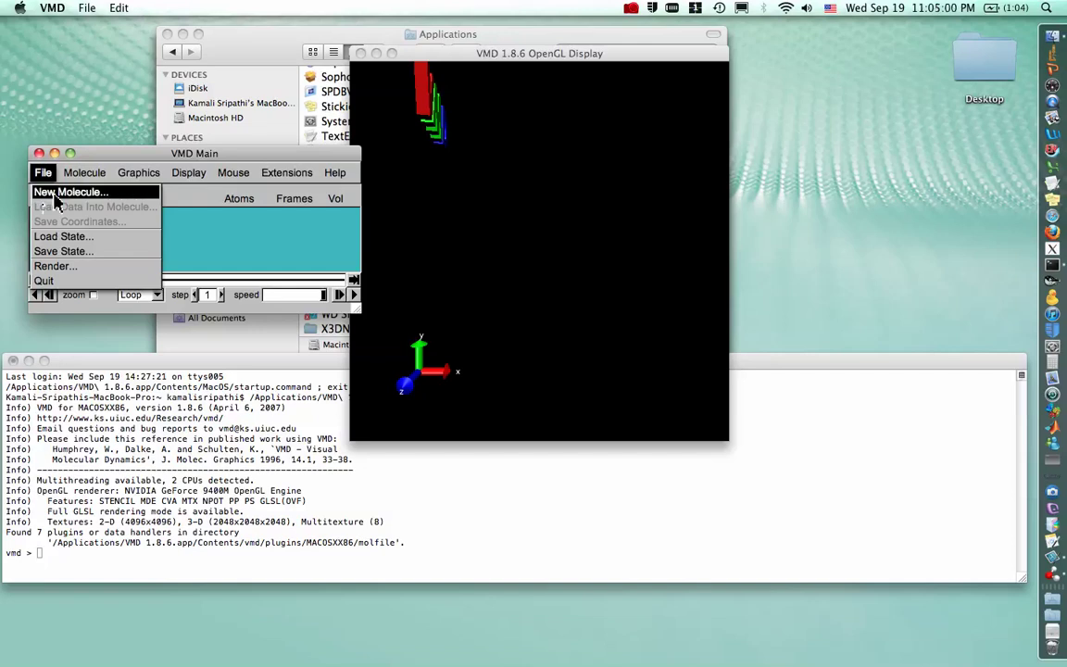
left_click(53, 191)
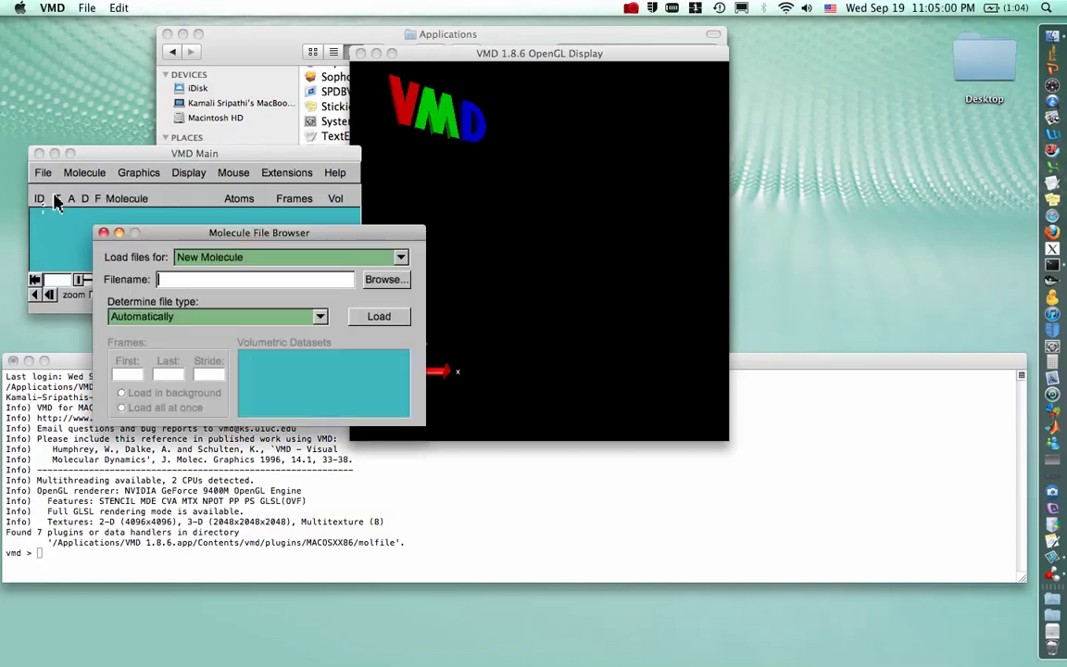
left_click(390, 280)
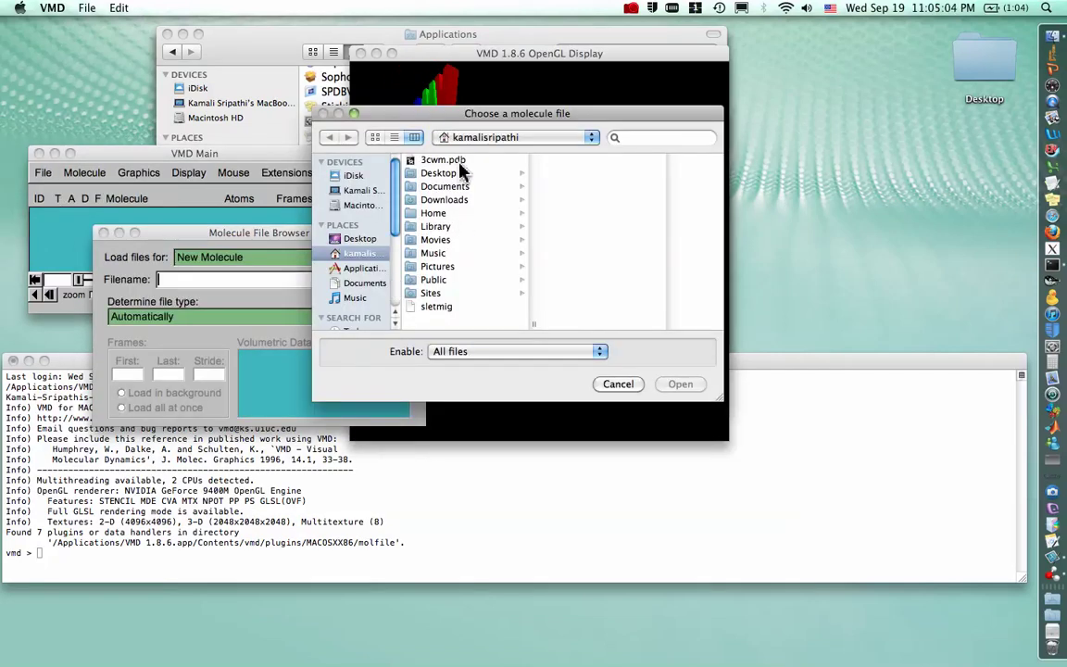
left_click(459, 162)
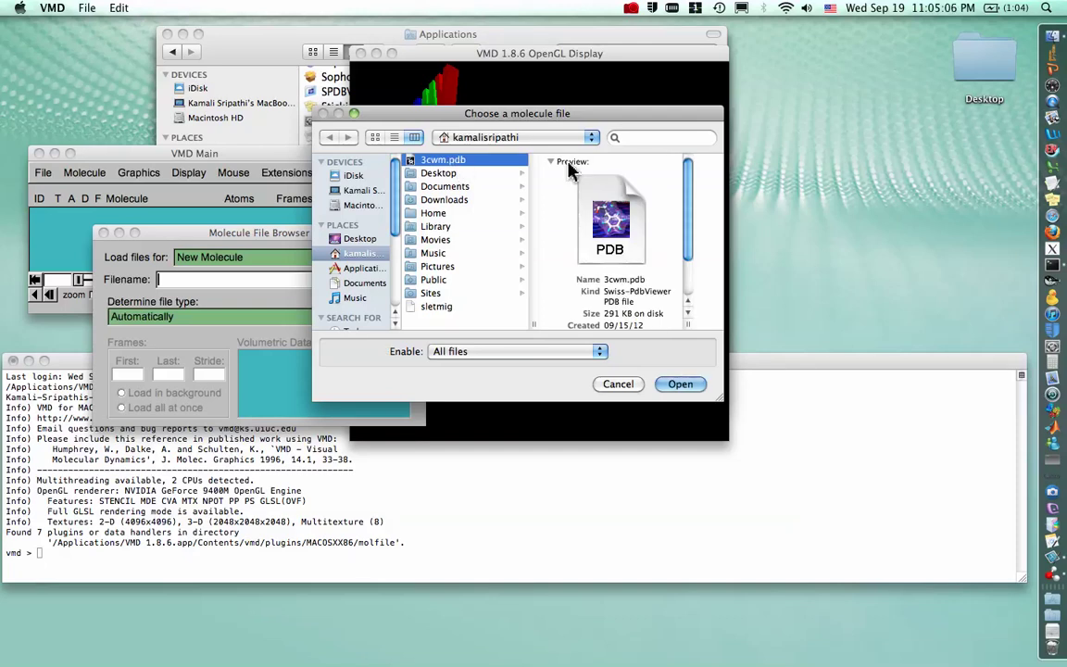
left_click(687, 385)
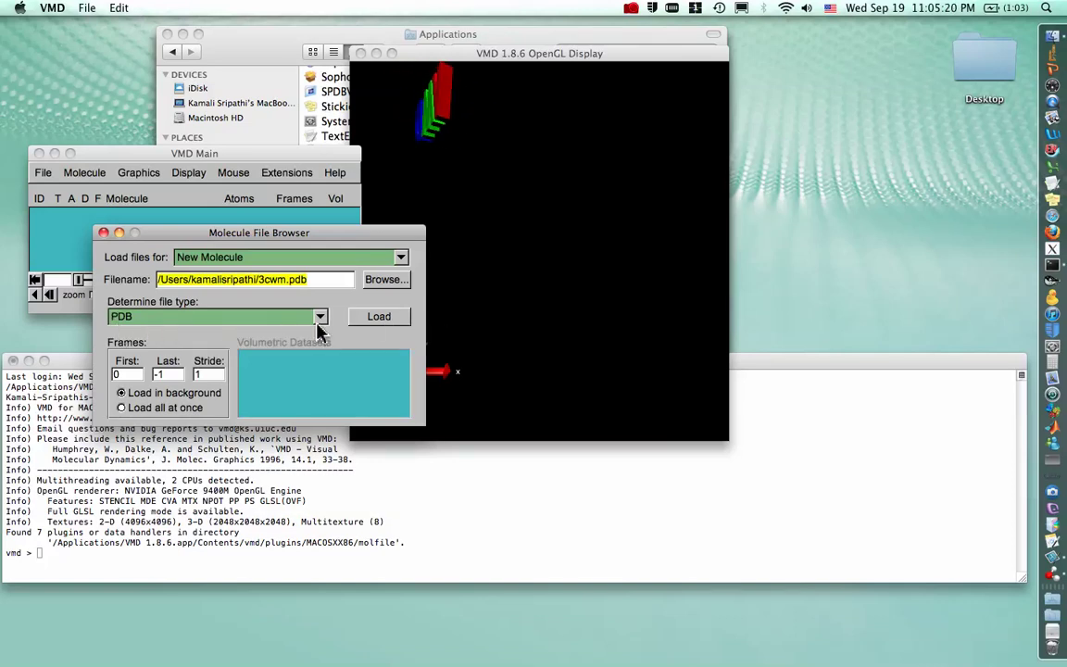
left_click(374, 317)
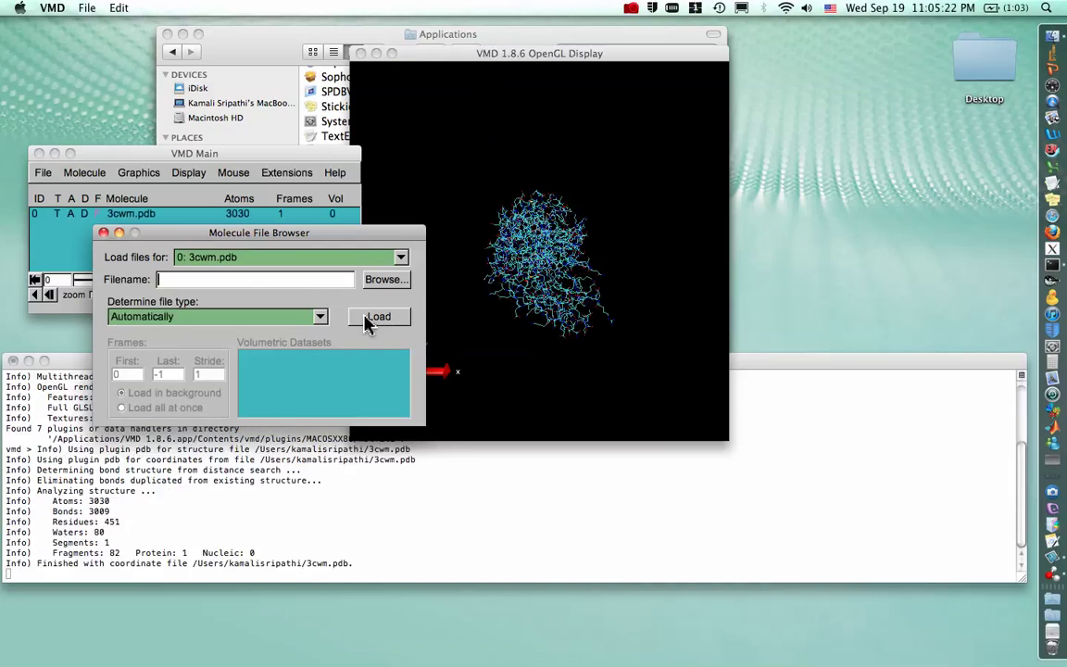
left_click(40, 225)
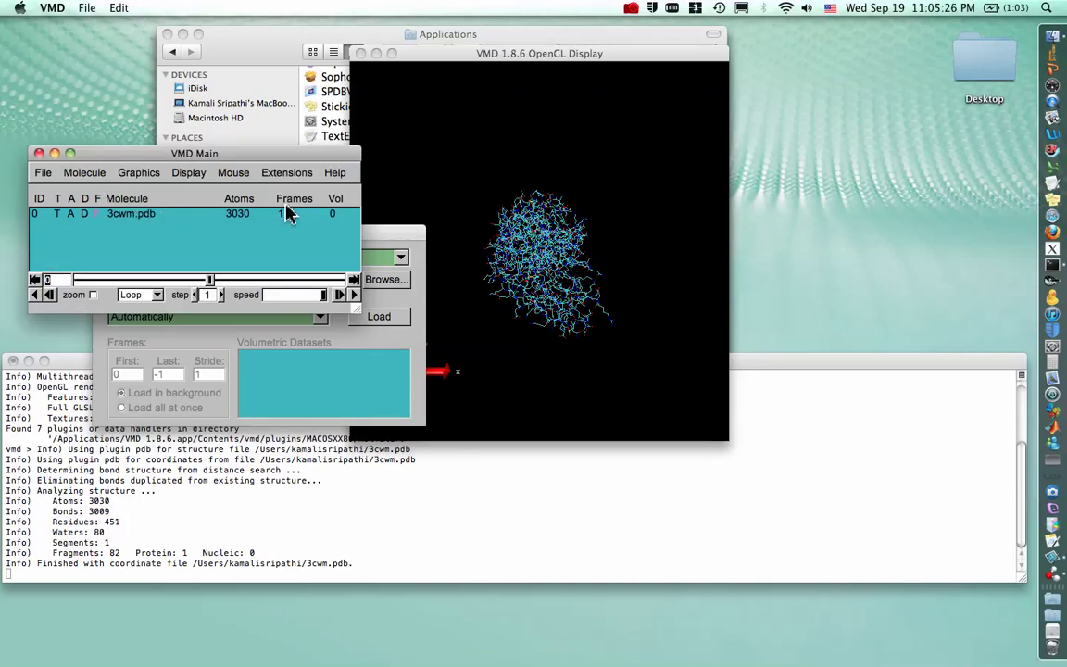
Rotate the 3cwm protein about its vertical axis to view it from another side.
left_click(572, 201)
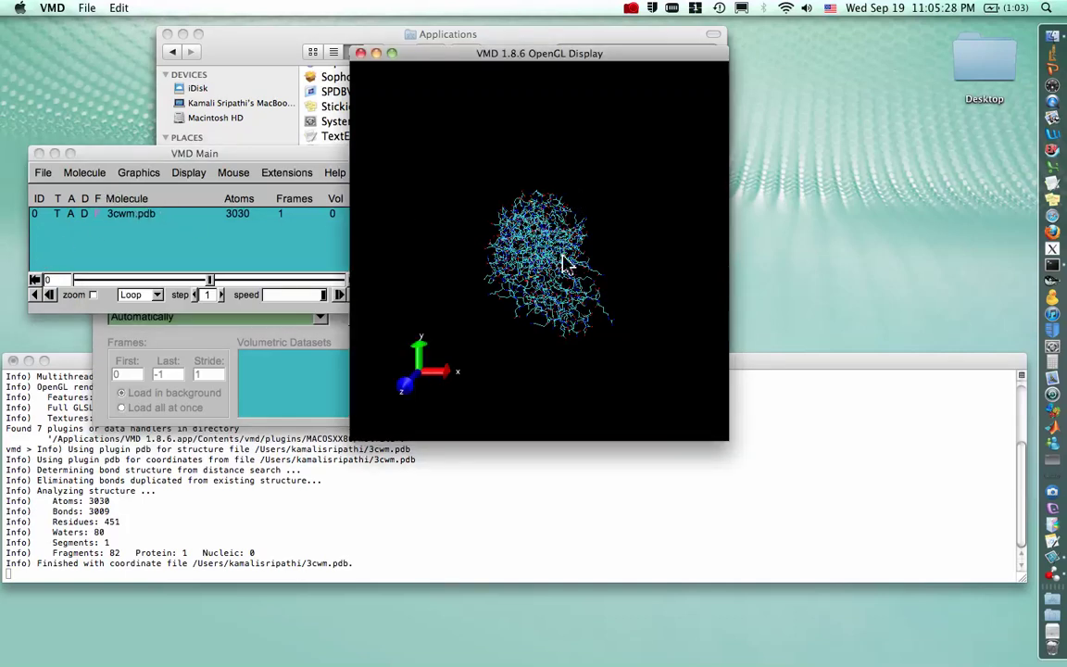
left_click_drag(567, 262, 484, 253)
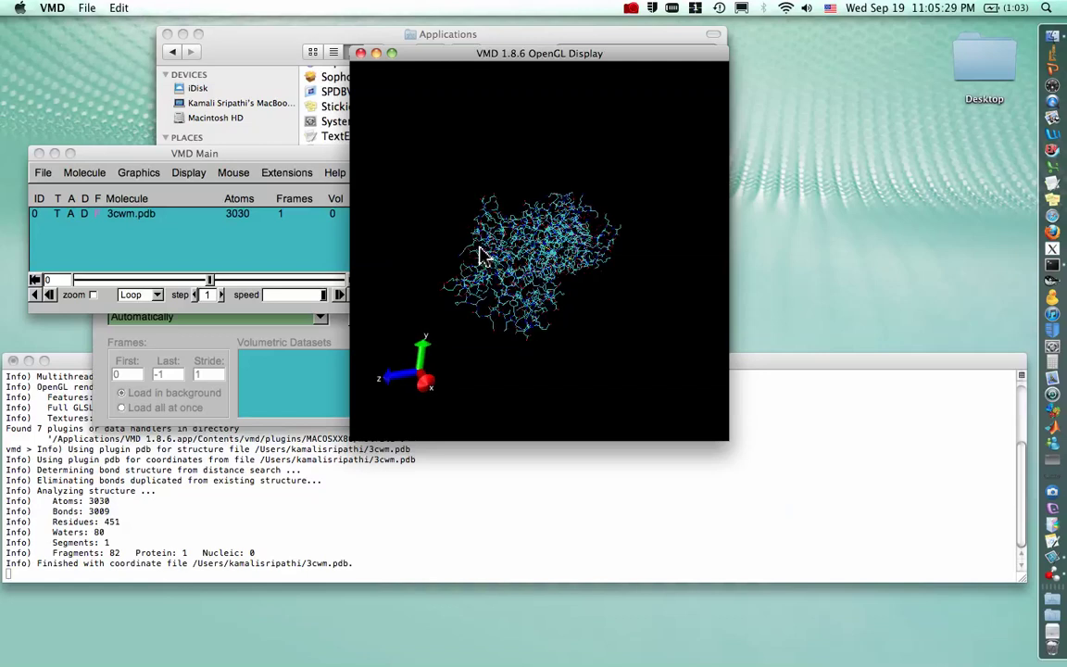
left_click(280, 241)
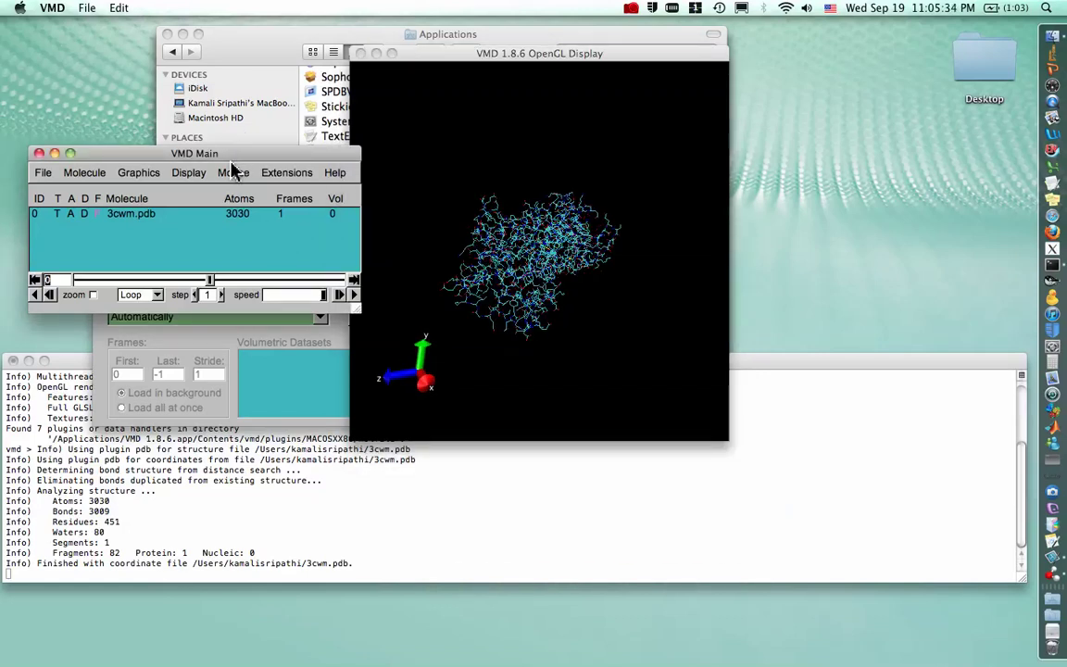
left_click(130, 174)
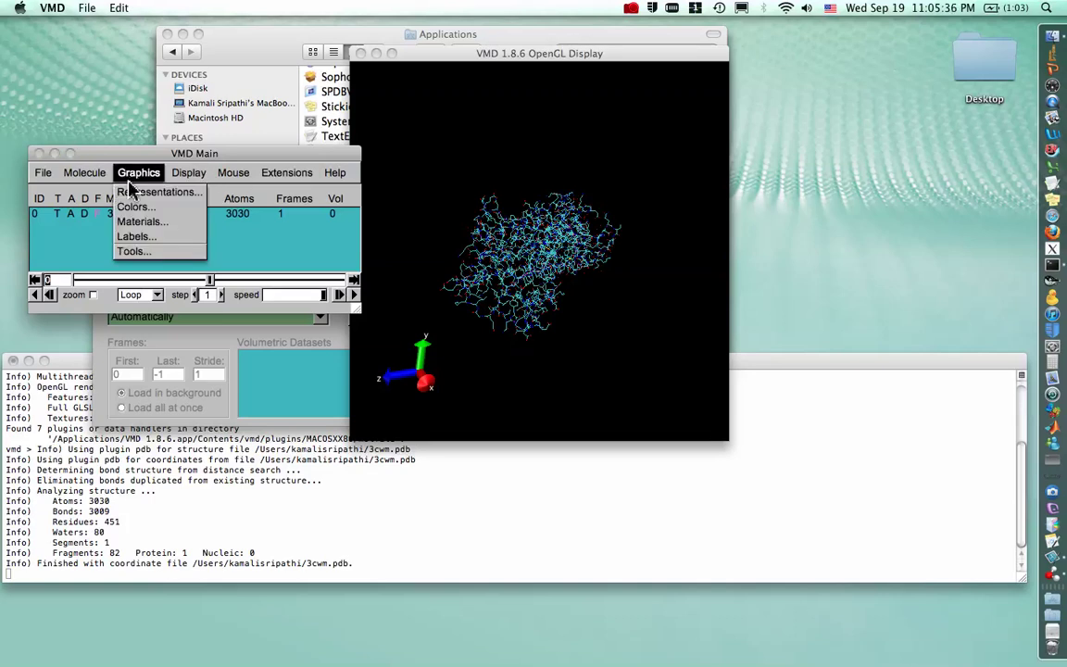
Create a second representation drawn as NewCartoon and rotate the view to inspect the ribbons.
left_click(148, 193)
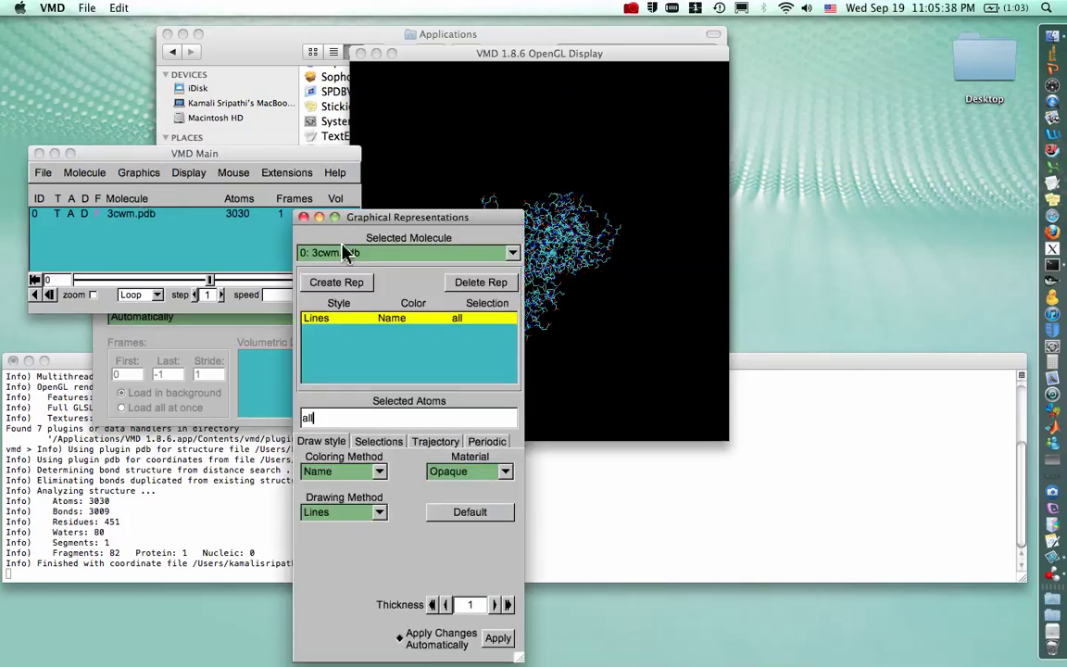
left_click_drag(408, 222, 854, 30)
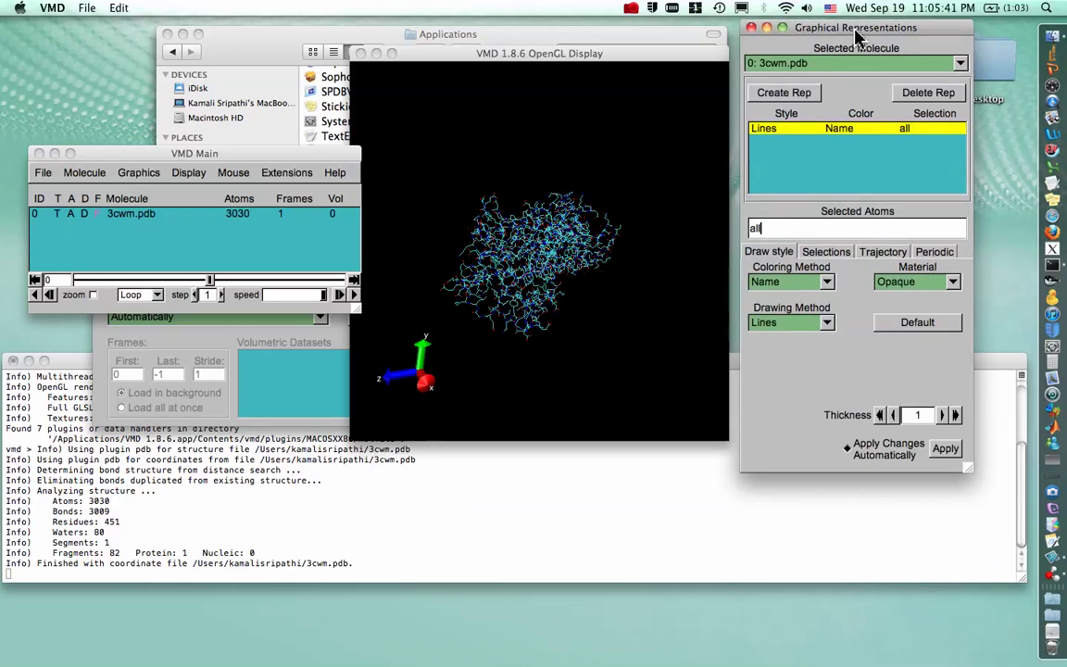
left_click(785, 93)
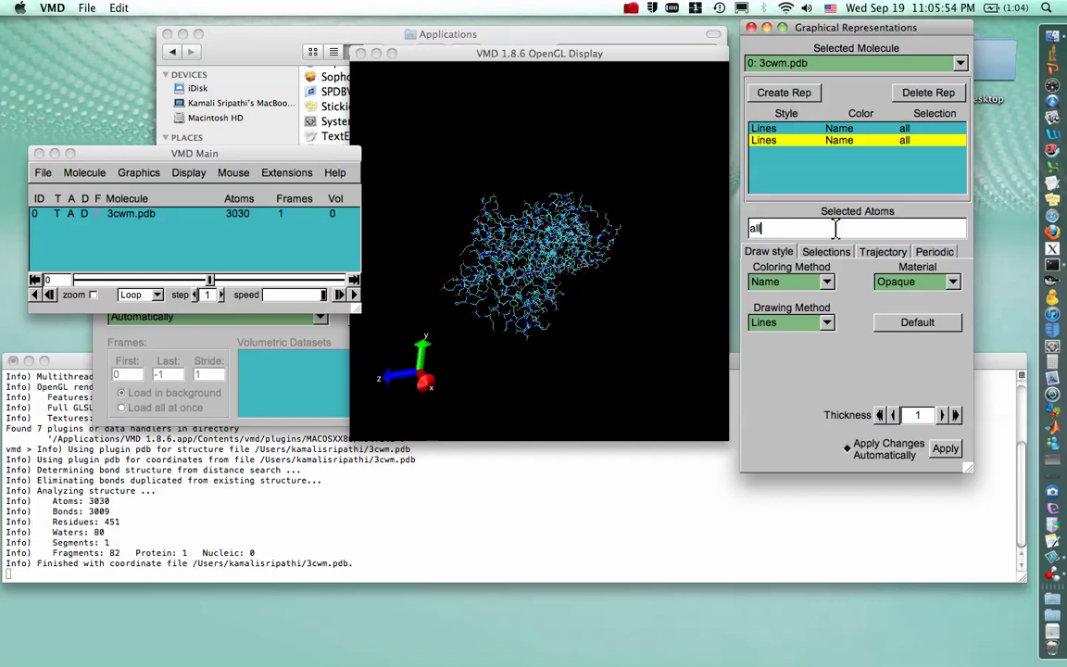
left_click(794, 337)
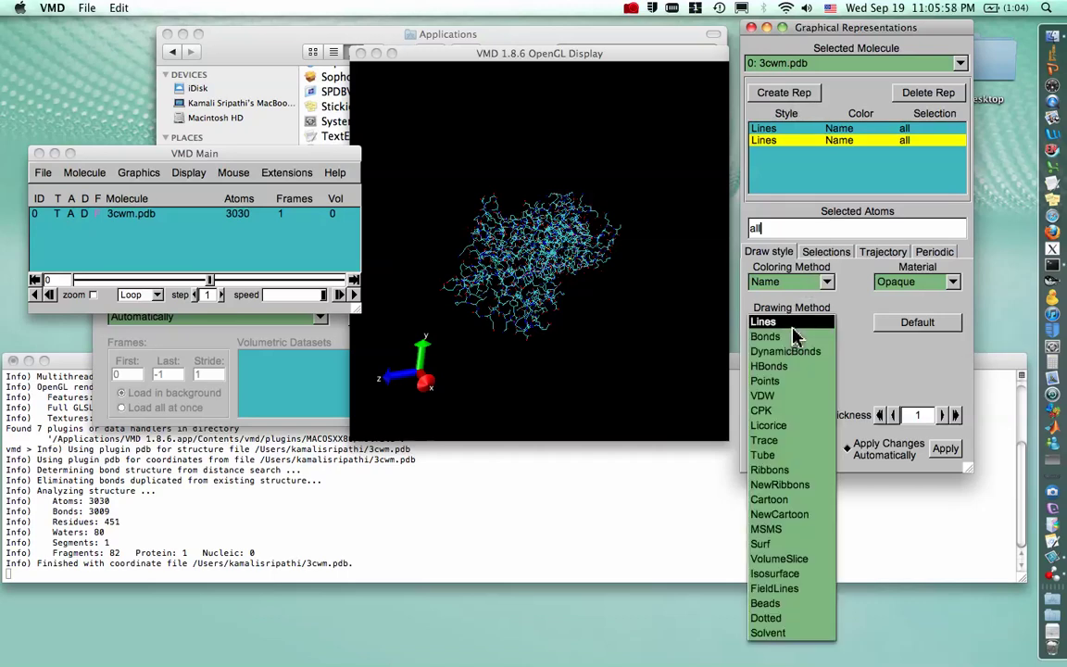
left_click(803, 524)
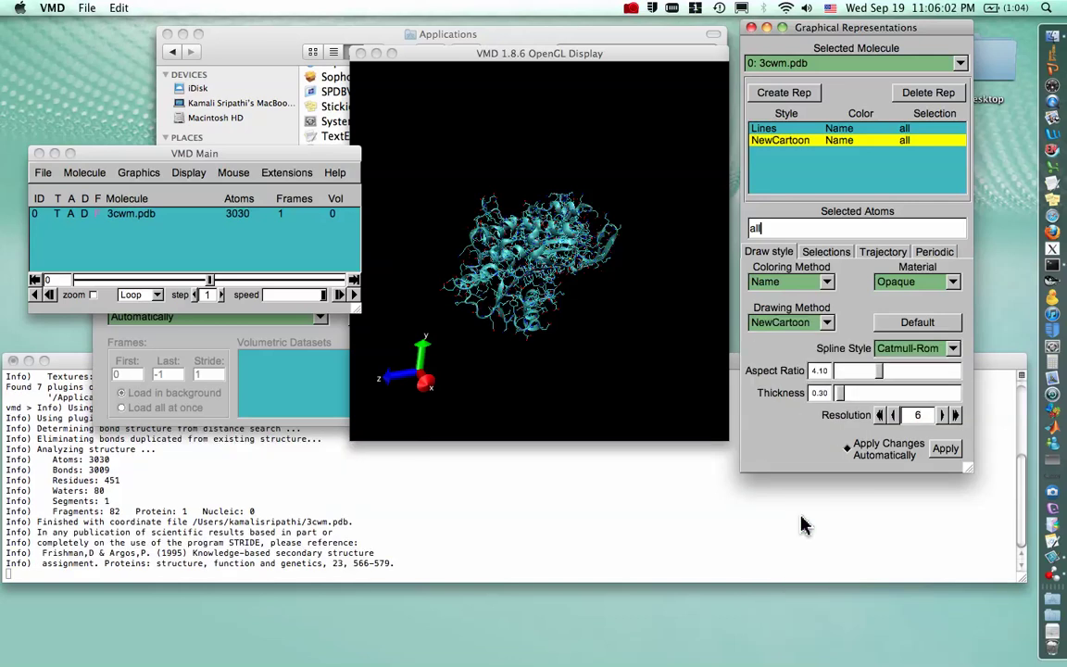
mouse_move(474, 213)
left_mouse_down()
mouse_move(483, 247)
mouse_move(432, 227)
mouse_move(519, 228)
mouse_move(495, 236)
mouse_move(567, 284)
mouse_move(537, 259)
mouse_move(545, 238)
mouse_move(482, 197)
left_mouse_up()
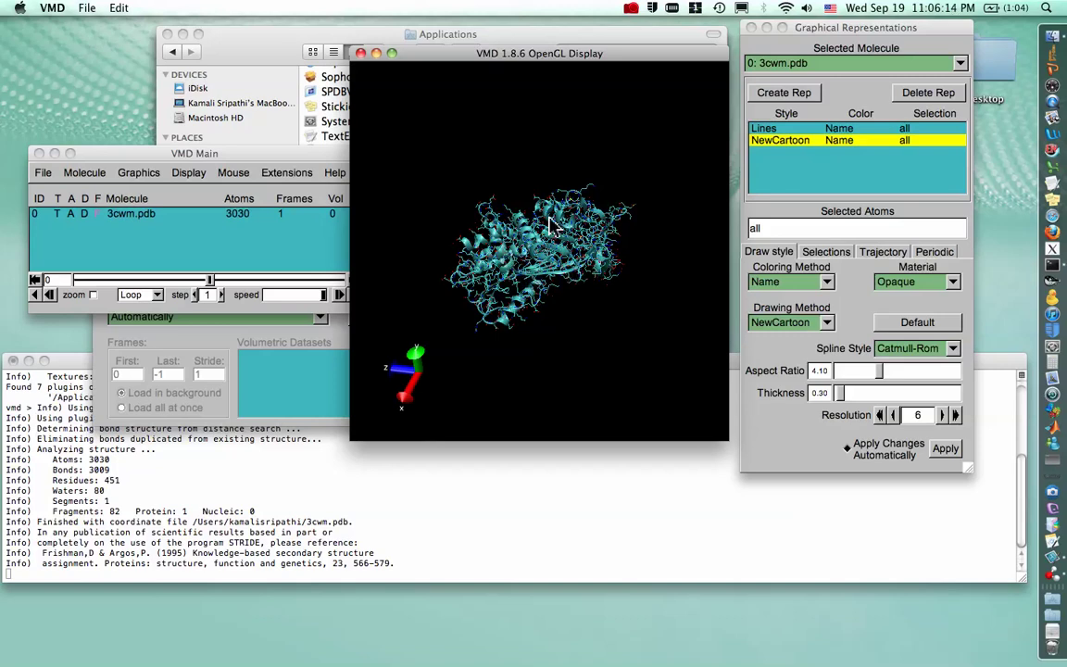
Hide the Lines representation so only cartoon shows, then add a third NewCartoon representation.
left_click(808, 146)
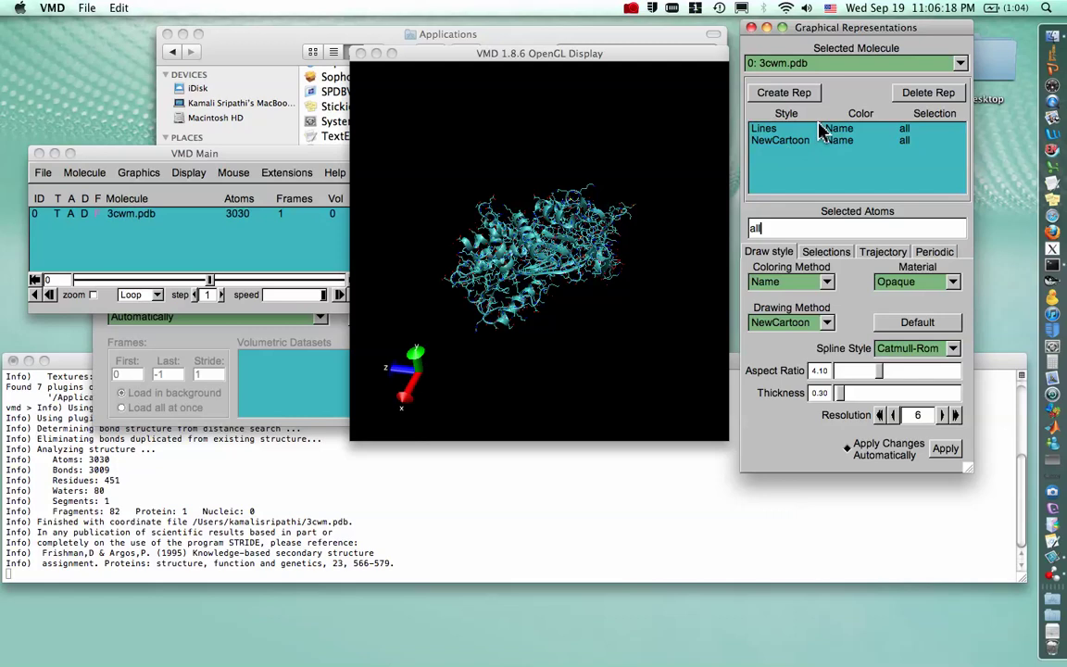
left_click(807, 131)
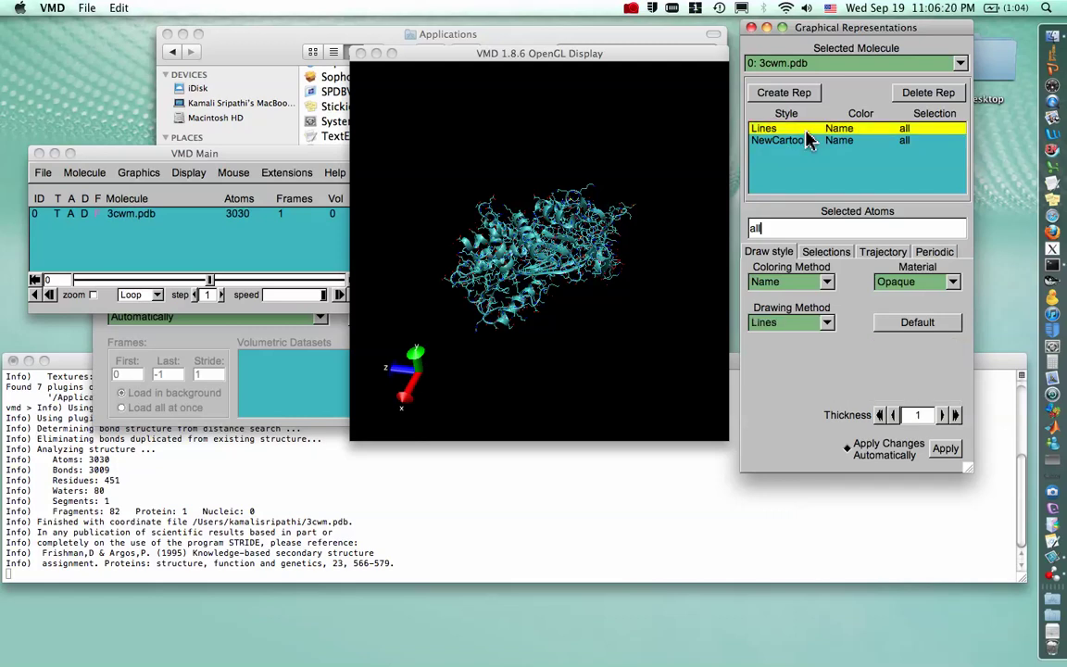
double_click(839, 130)
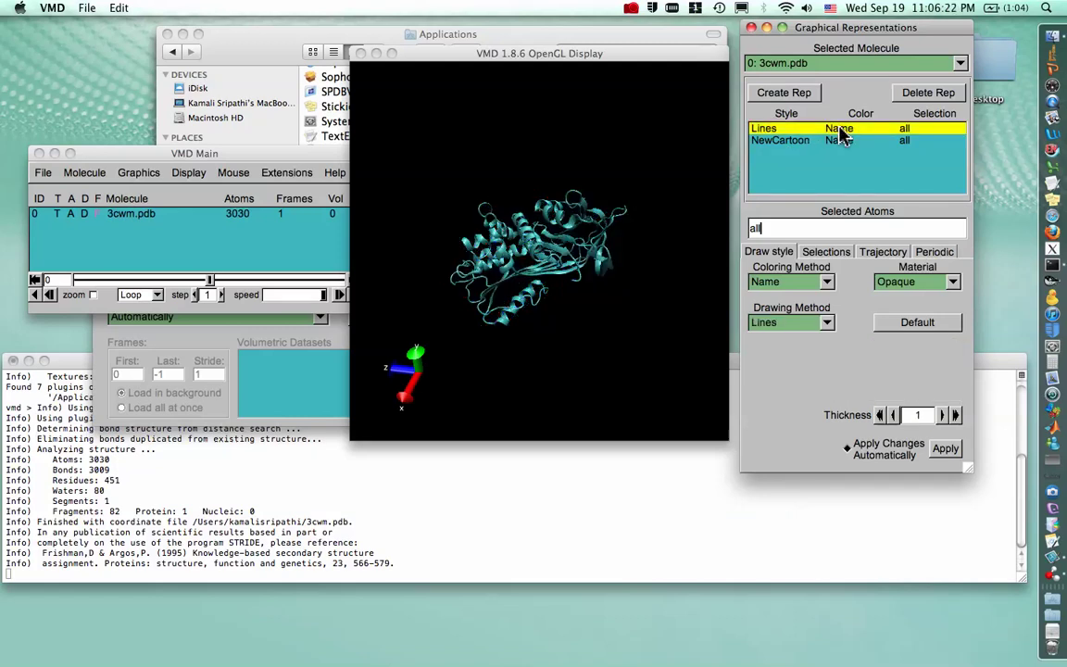
left_click_drag(582, 273, 575, 297)
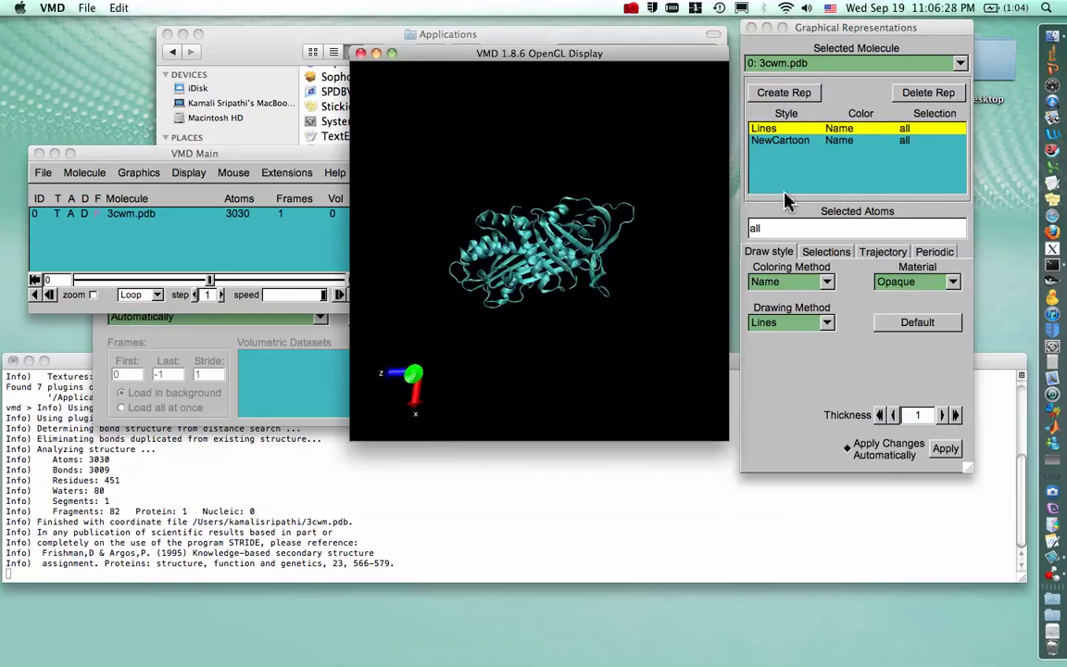
left_click(807, 141)
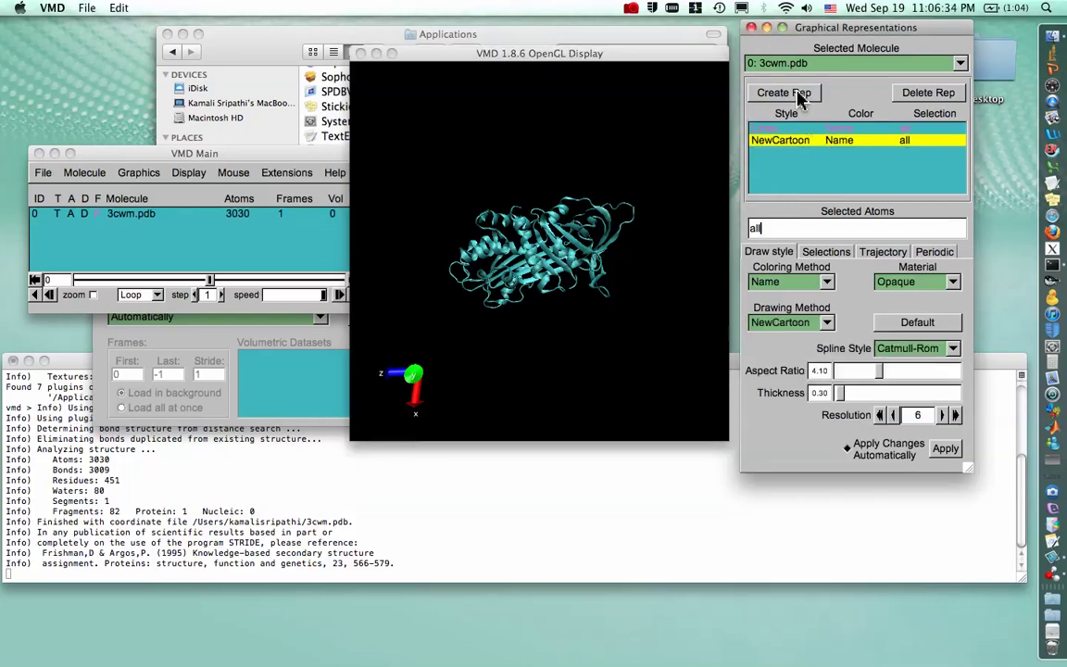
left_click(799, 93)
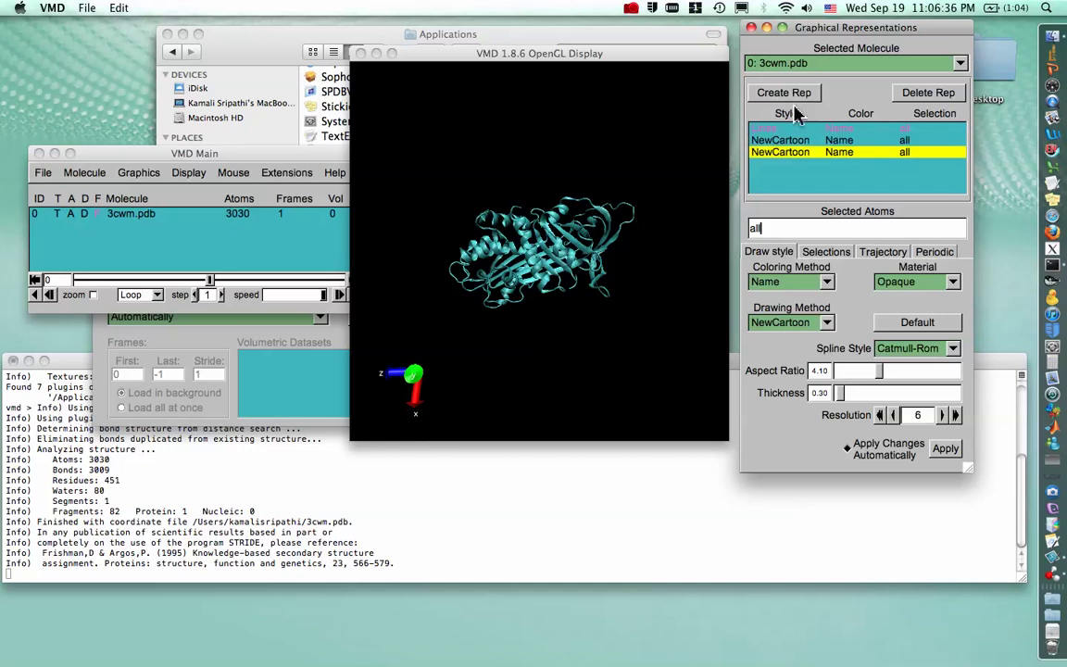
Set the new representation's selection to residues 196, 243, 281, 500 and draw them as Licorice.
double_click(796, 231)
key("BackSpace")
type("resid")
type(" 2")
type("96")
type(" 243 ")
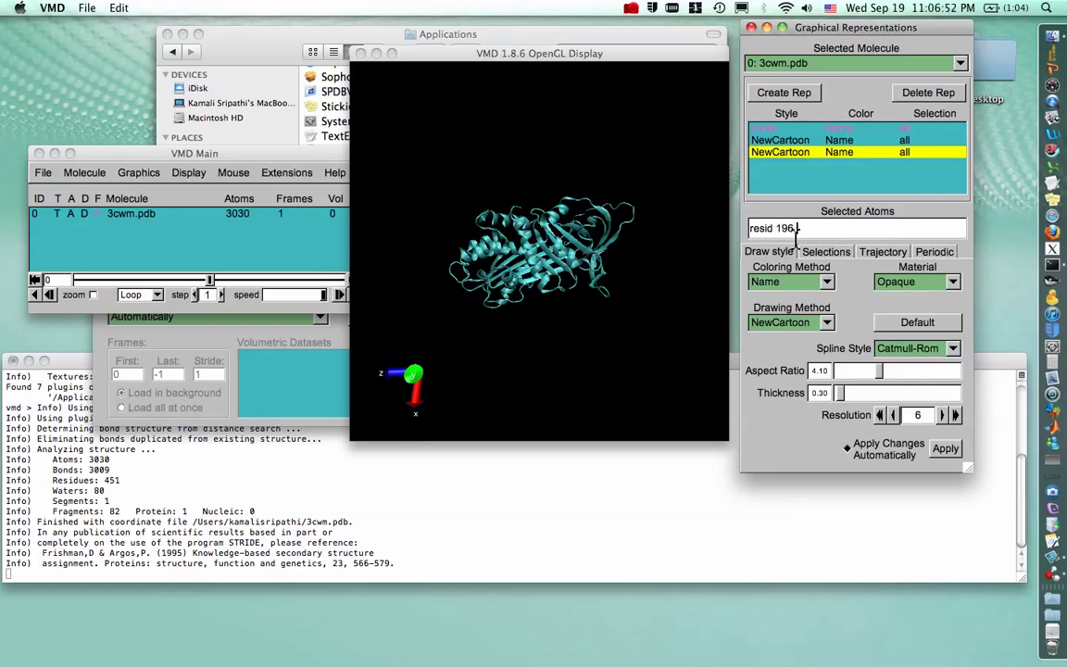
type("281 500")
key("Return")
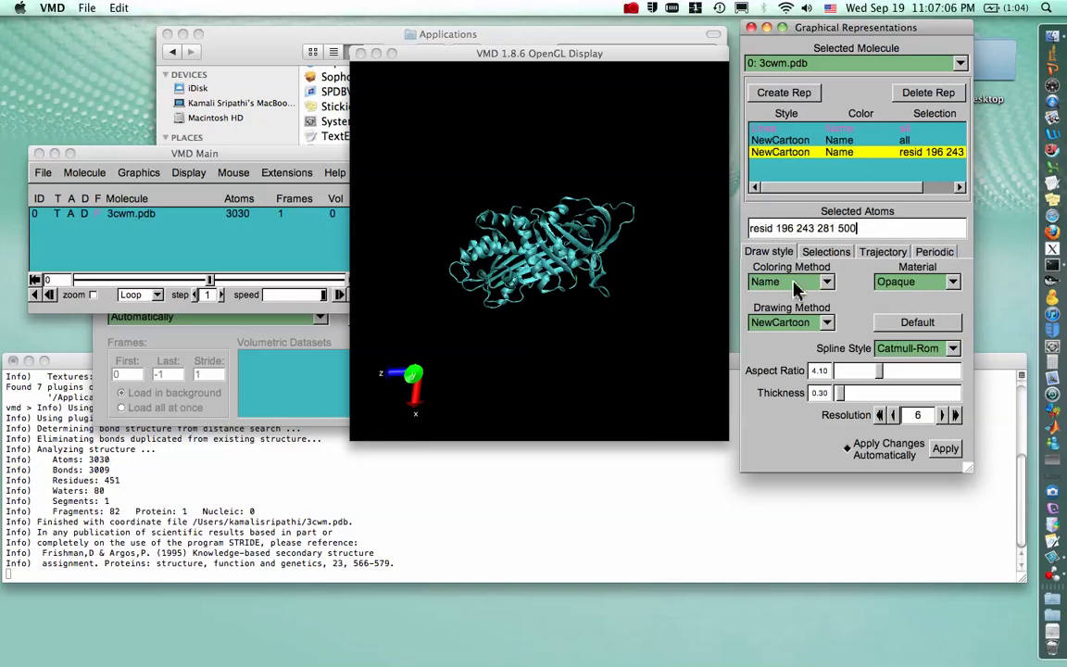
left_click(795, 331)
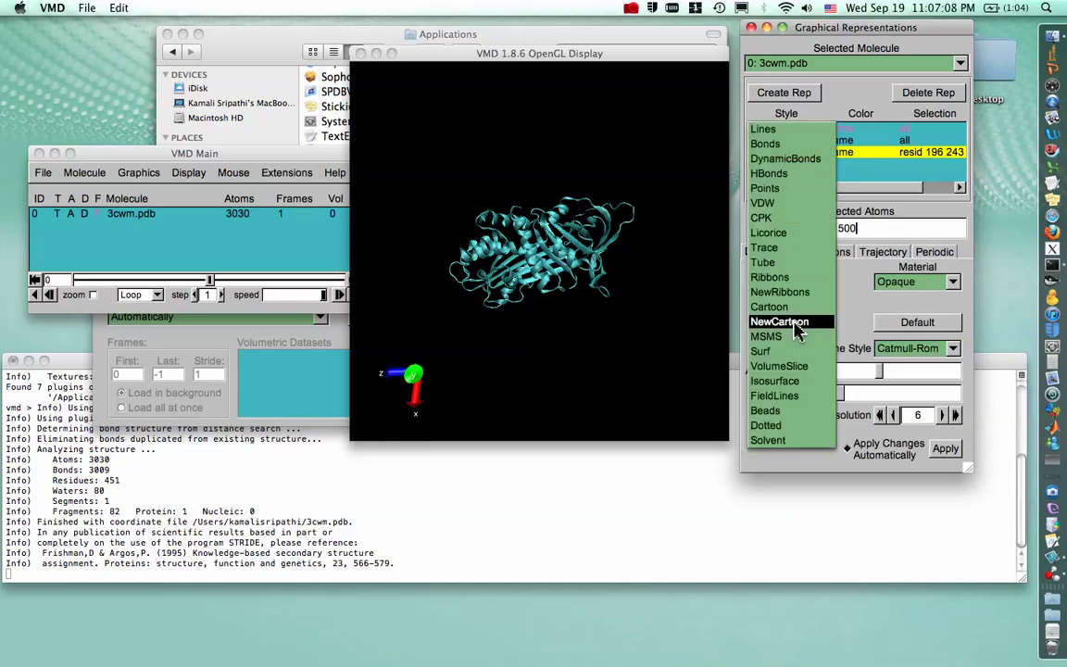
left_click(803, 234)
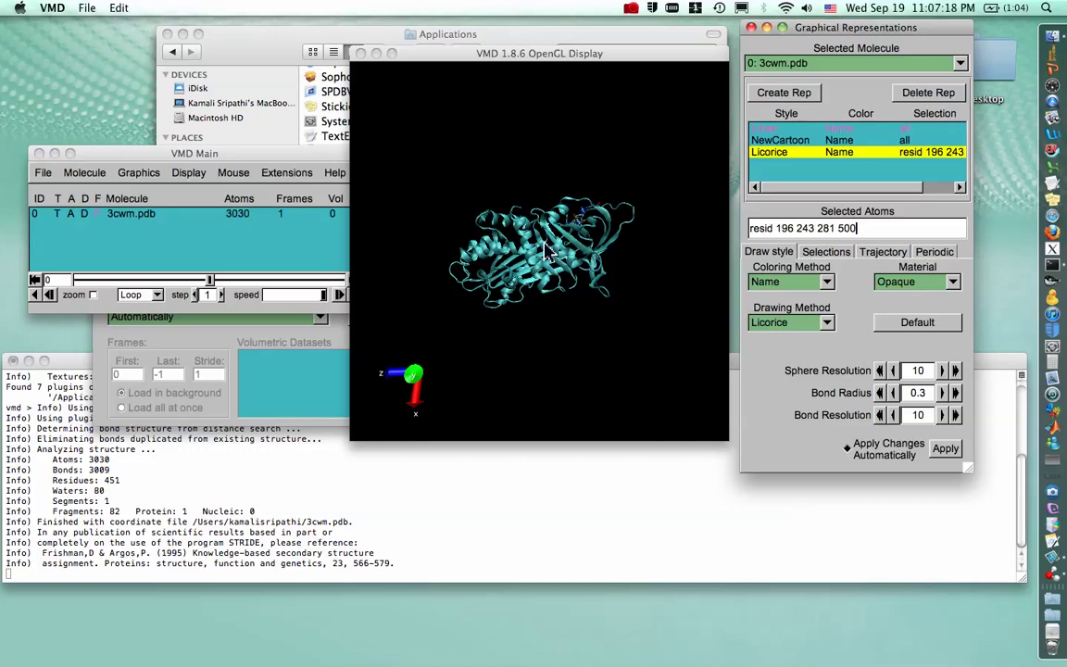
left_click(269, 255)
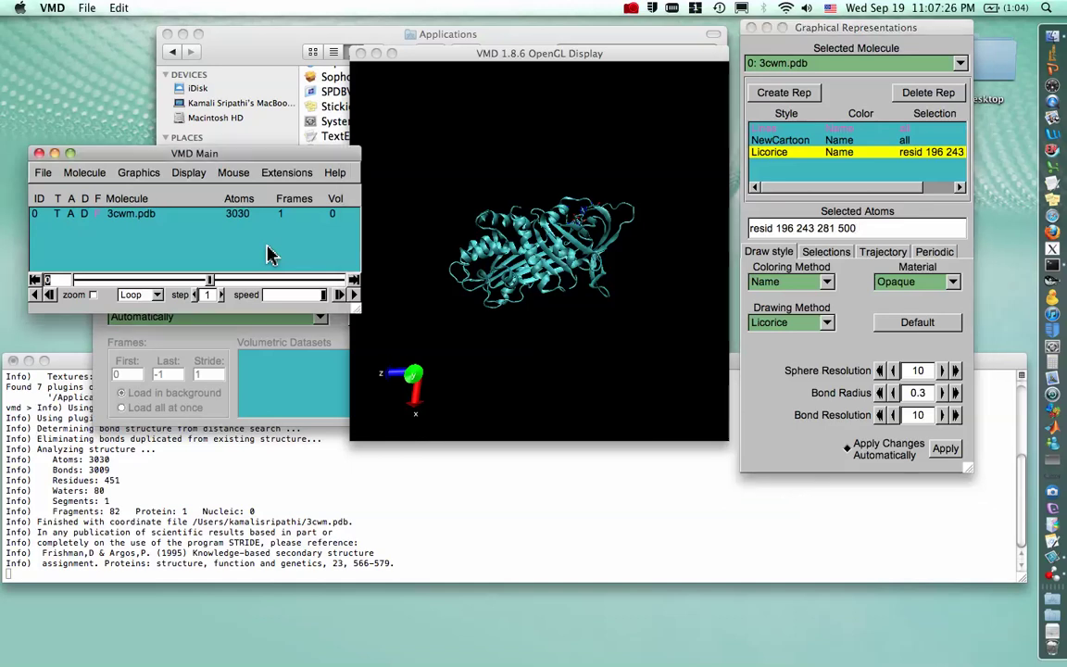
In Translate mode, slide the protein up and to the left.
left_click(234, 176)
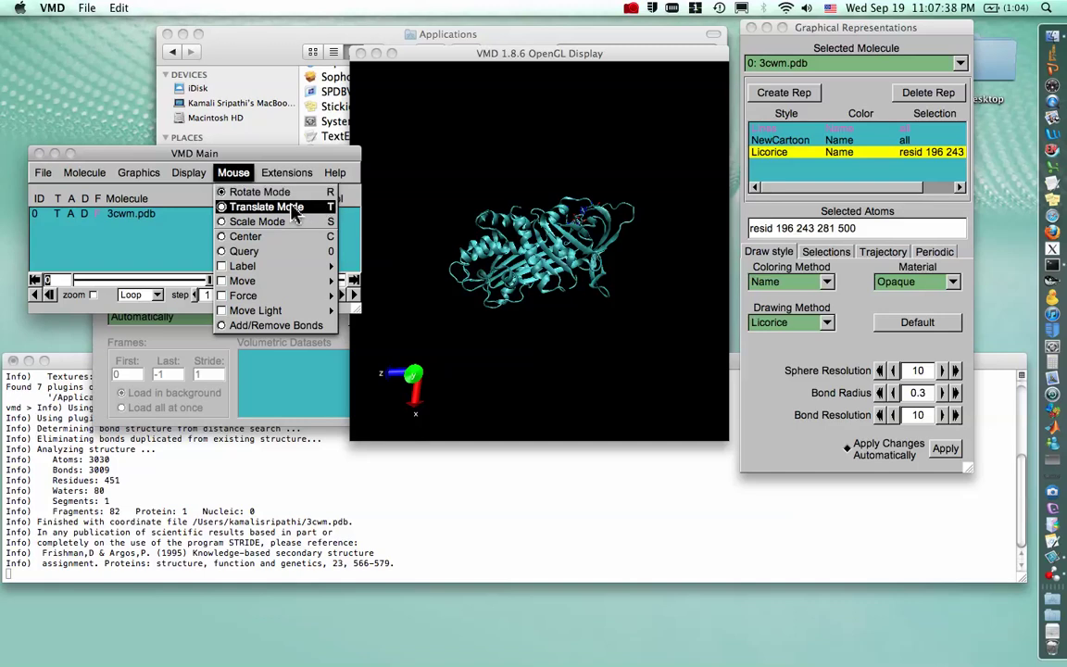
left_click(294, 208)
left_click(505, 232)
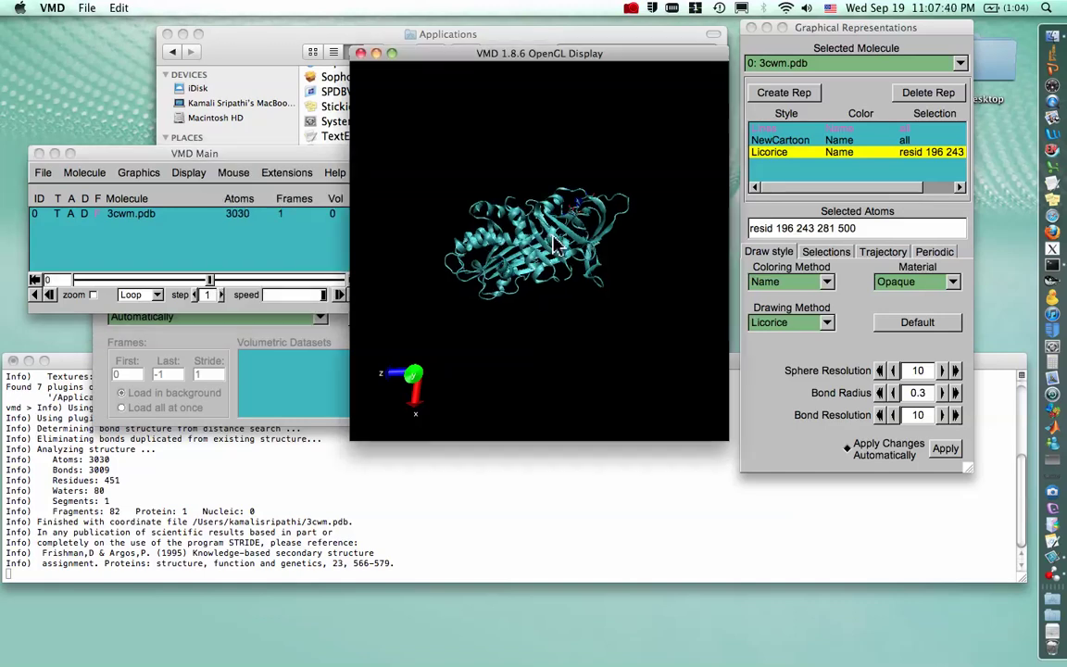
left_click_drag(505, 232, 558, 235)
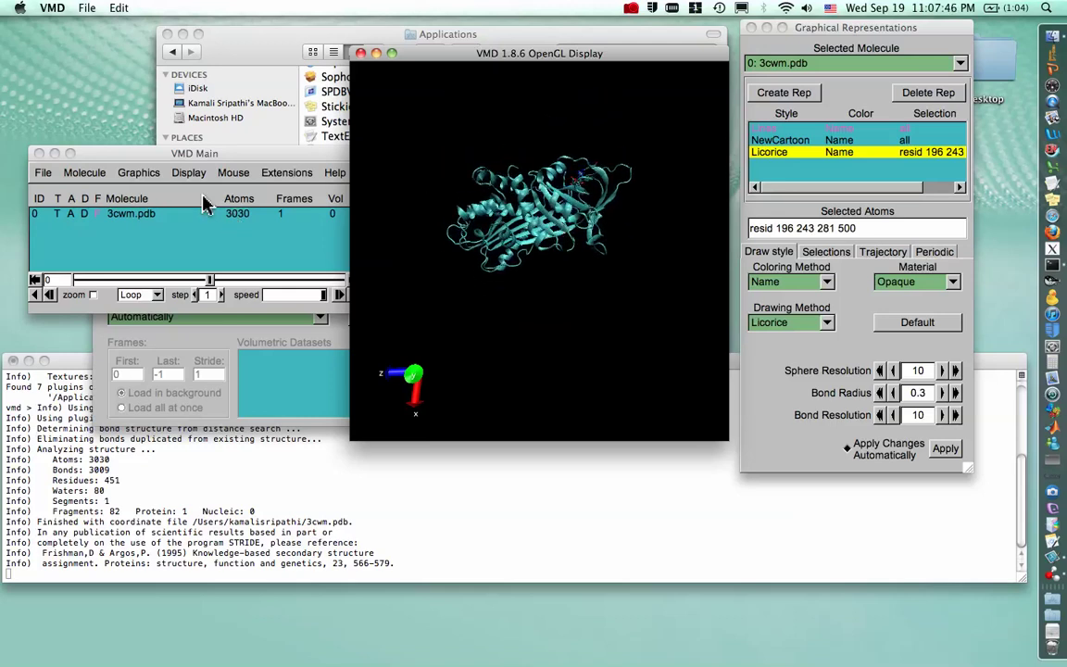
In Scale mode, enlarge the protein slightly.
left_click(230, 174)
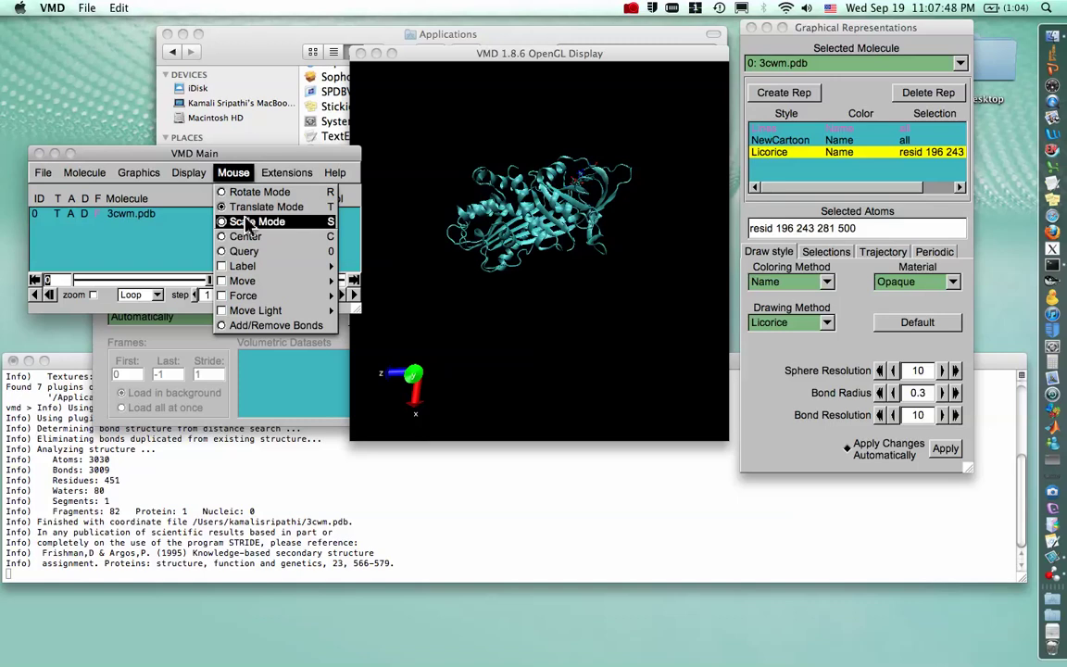
left_click(249, 224)
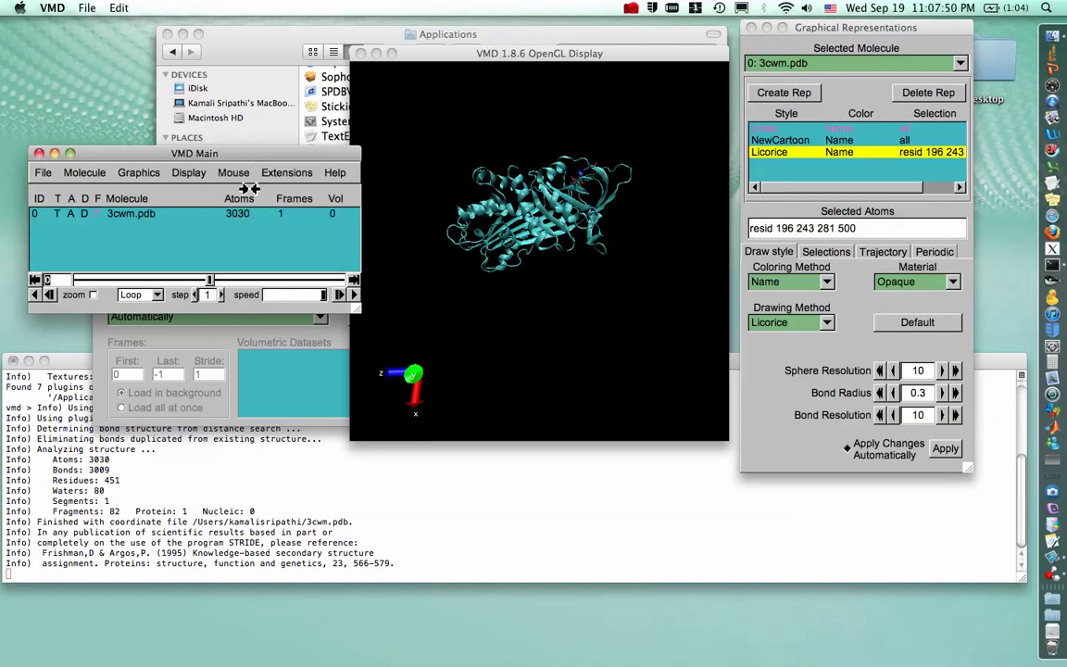
left_click(529, 218)
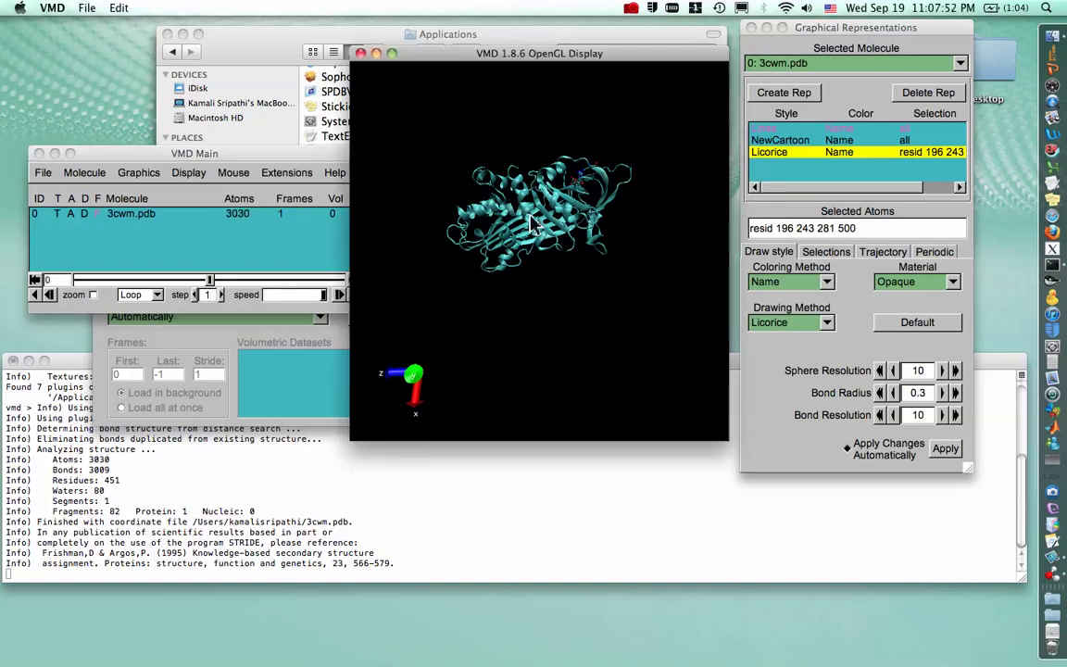
left_click_drag(524, 222, 568, 324)
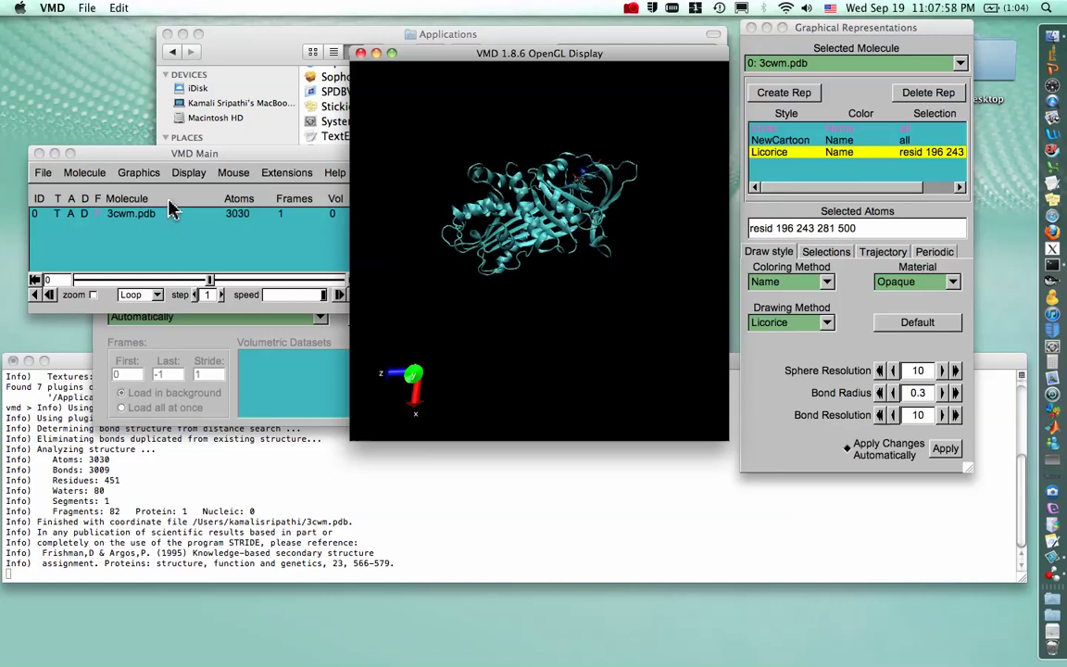
Return to Rotate mode and turn the protein a little.
left_click(233, 173)
left_click(238, 193)
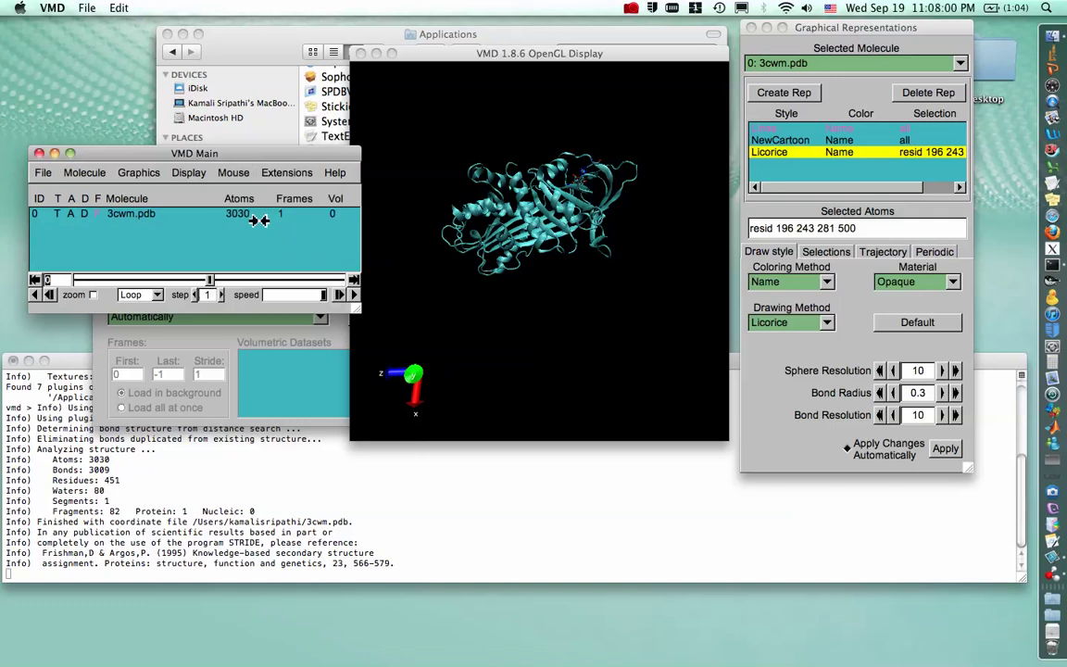
left_click(575, 229)
left_click_drag(576, 229, 591, 303)
Zoom in and out, ending zoomed in with the protein filling most of the display.
scroll(556, 255, "up", 5)
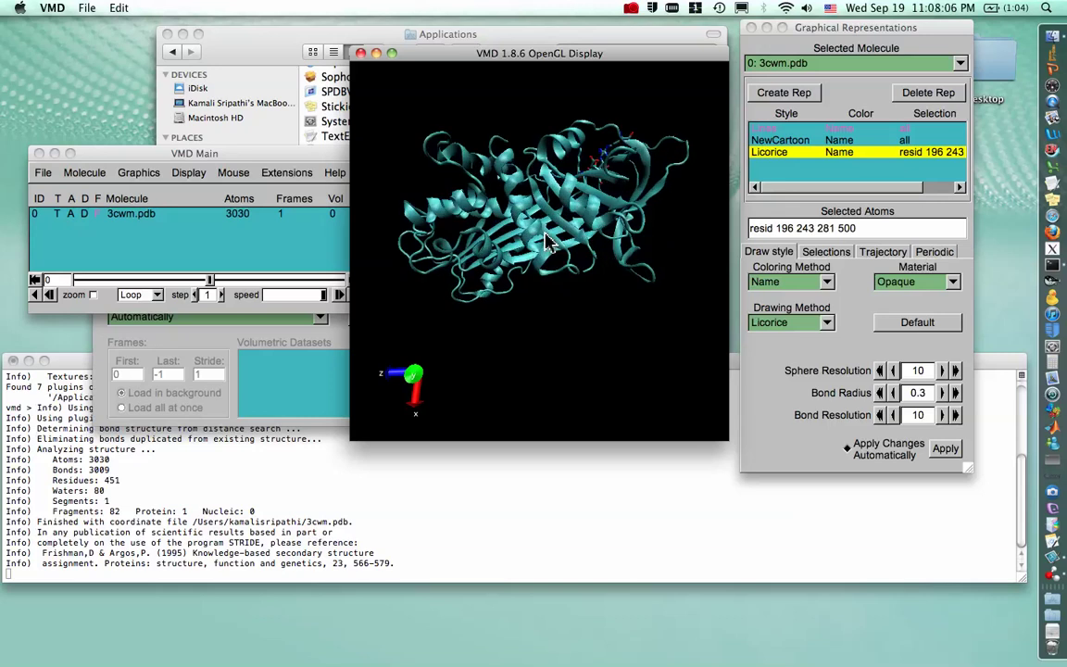
scroll(546, 243, "down", 3)
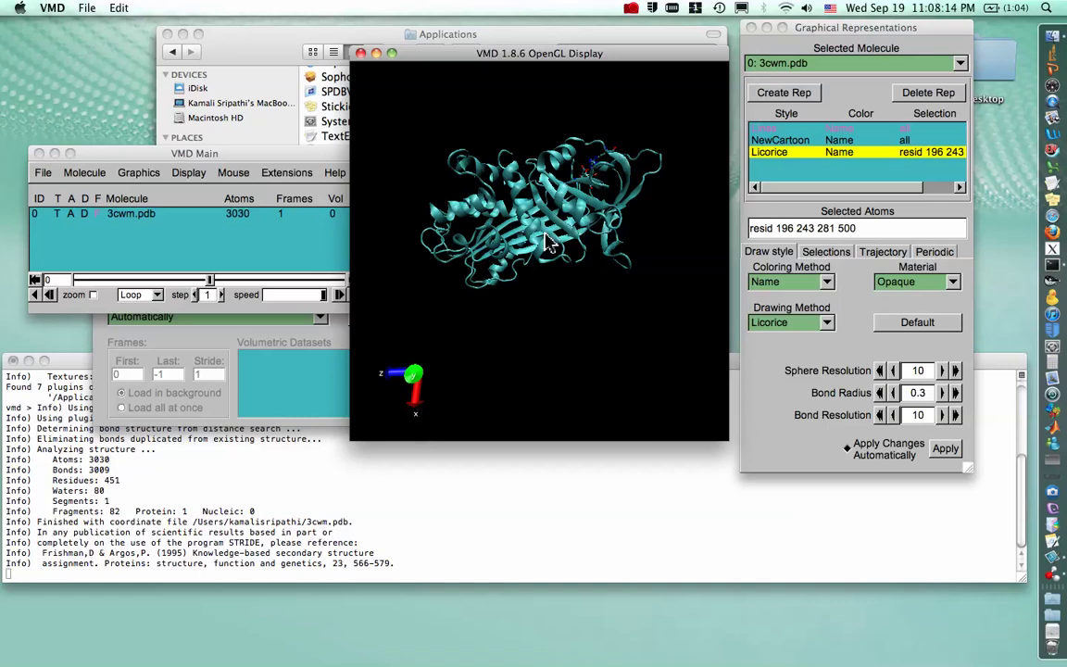
scroll(546, 243, "up", 5)
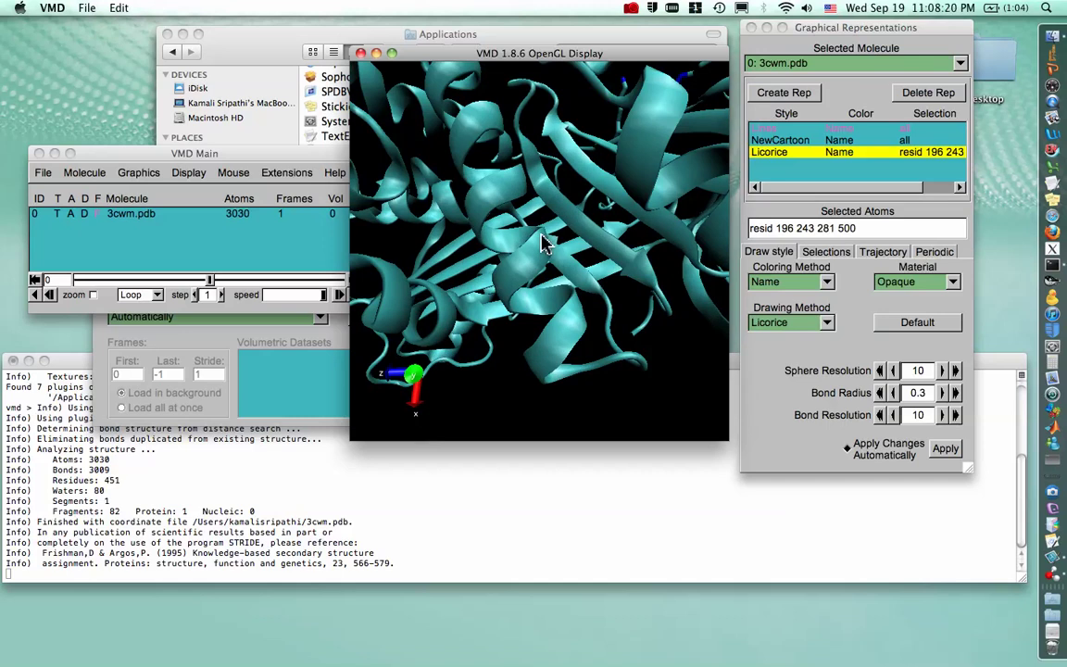
scroll(546, 243, "down", 5)
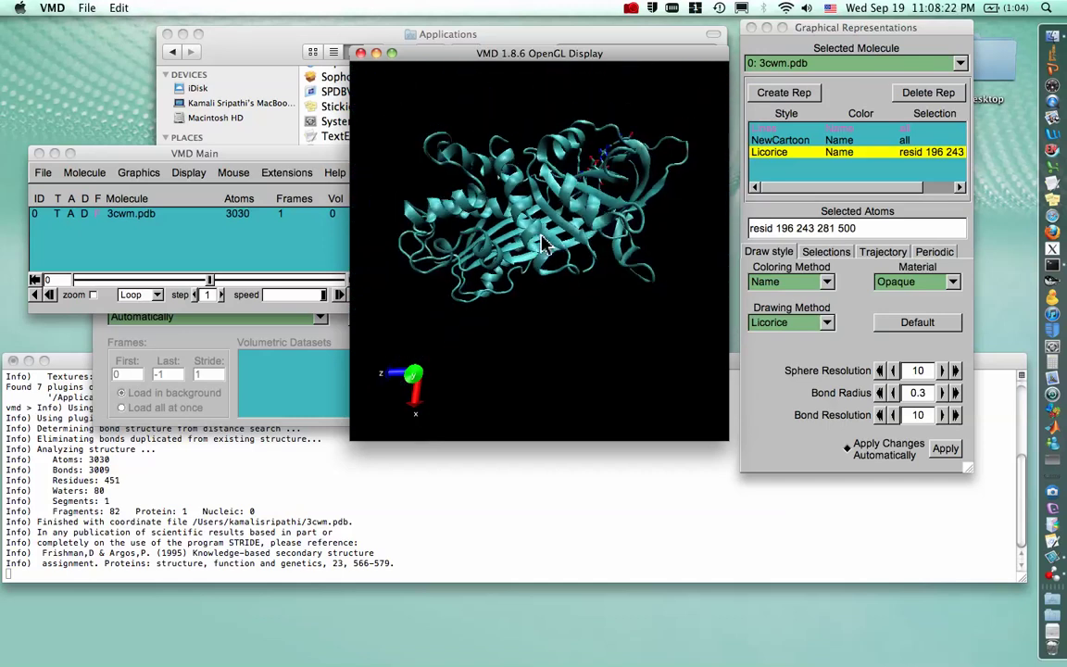
scroll(547, 243, "up", 2)
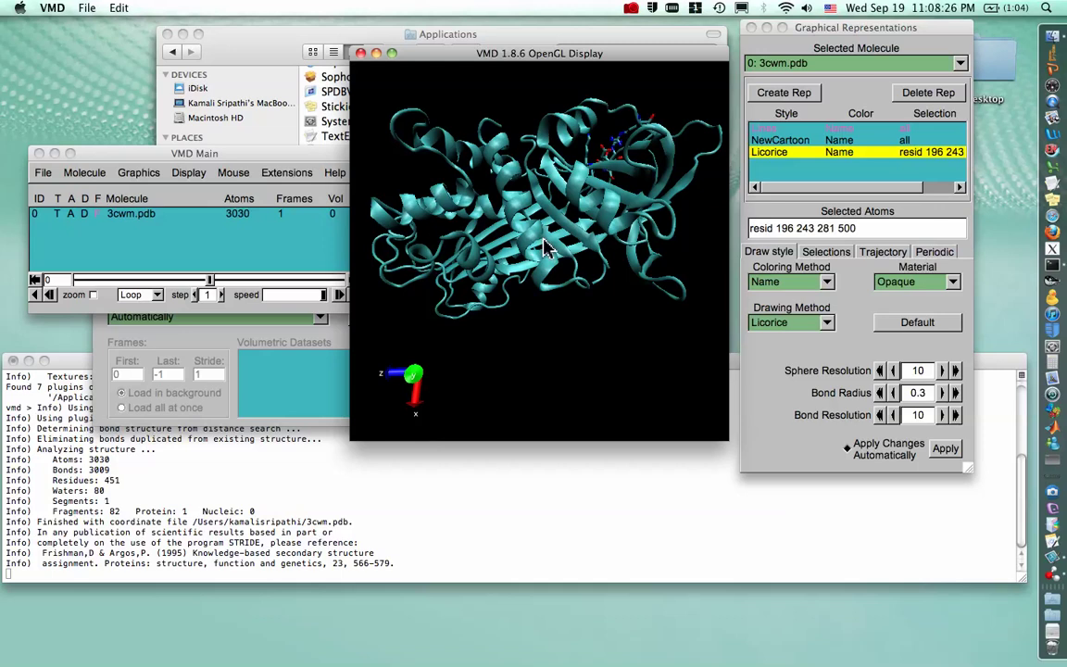
Rotate, shift and zoom into a close-up with the licorice active-site residues near the top.
left_click(232, 172)
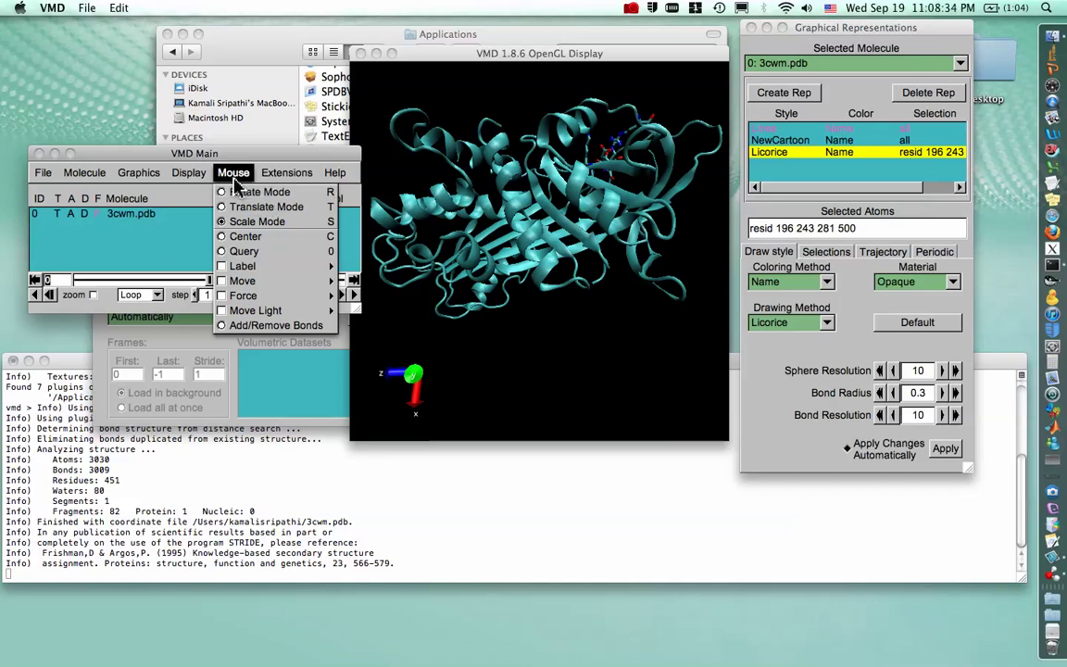
left_click(235, 178)
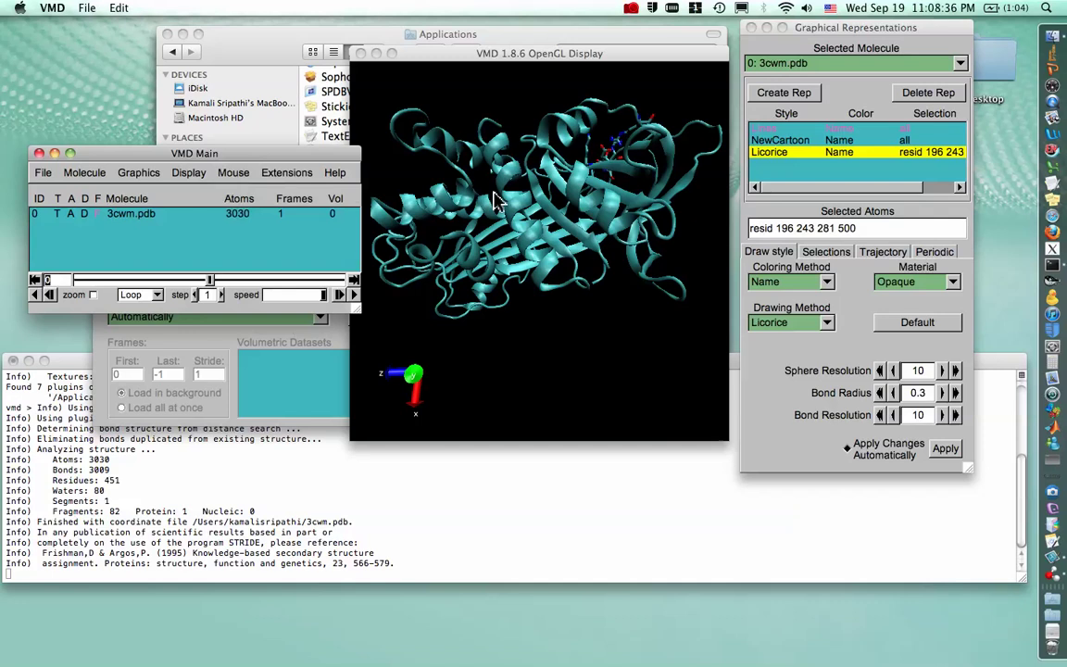
left_click(552, 192)
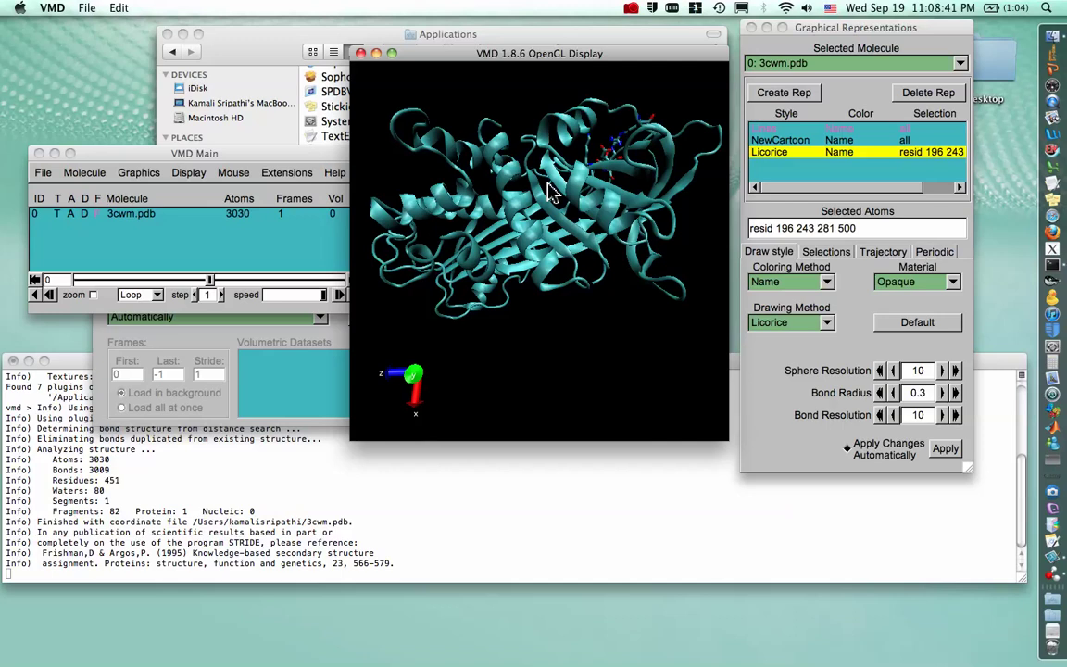
mouse_move(555, 187)
left_mouse_down()
mouse_move(570, 181)
mouse_move(556, 167)
mouse_move(524, 204)
mouse_move(589, 191)
mouse_move(506, 220)
mouse_move(561, 199)
left_mouse_up()
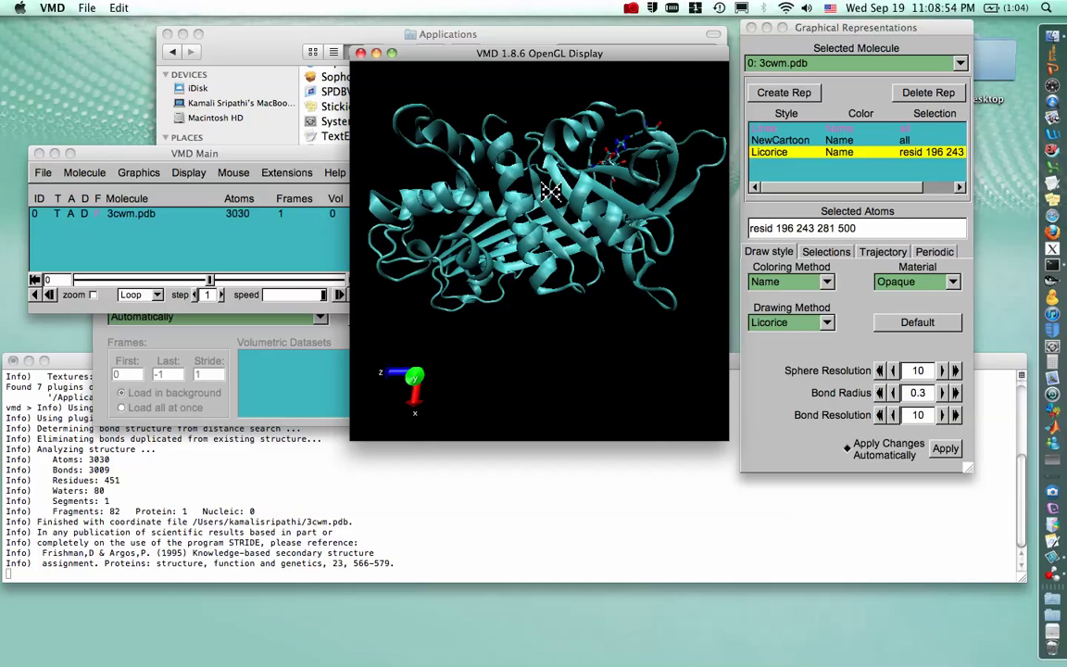
mouse_move(555, 162)
left_mouse_down()
mouse_move(554, 184)
mouse_move(536, 138)
mouse_move(553, 171)
mouse_move(548, 150)
left_mouse_up()
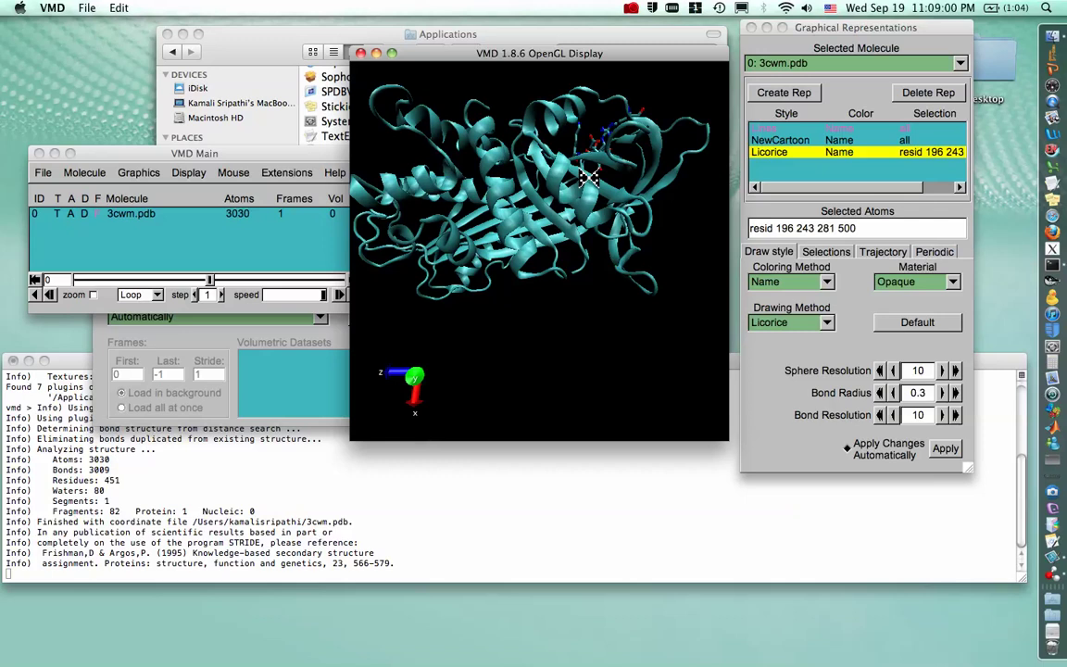
scroll(586, 176, "up", 3)
mouse_move(586, 176)
left_mouse_down()
mouse_move(543, 184)
mouse_move(596, 171)
mouse_move(598, 190)
left_mouse_up()
scroll(598, 174, "up", 2)
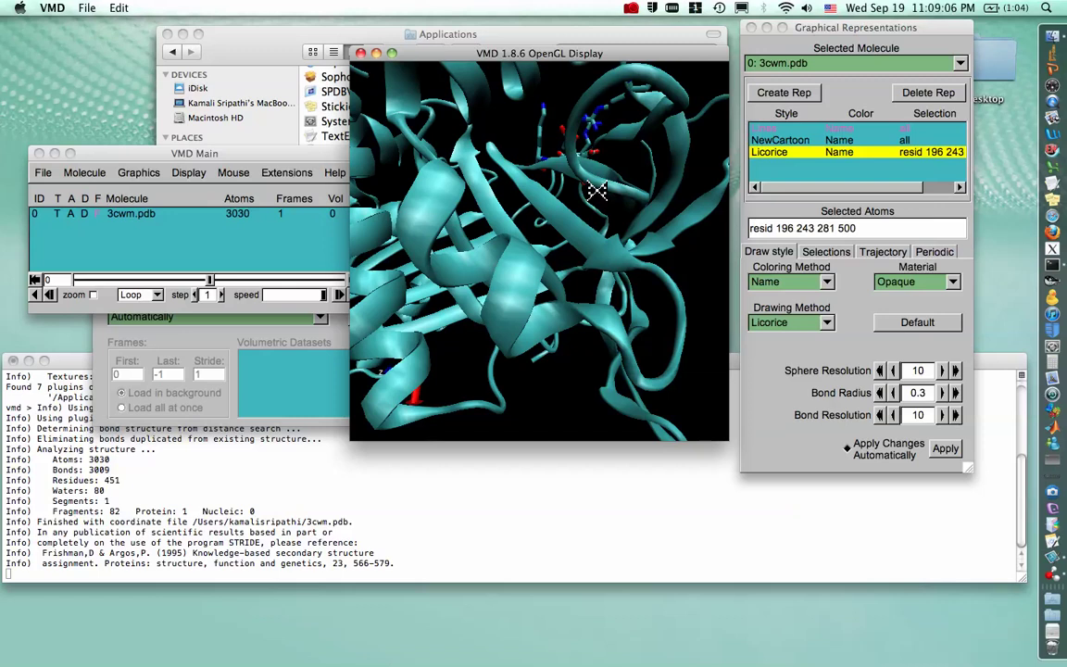
Switch the display projection to Orthographic.
left_click(272, 151)
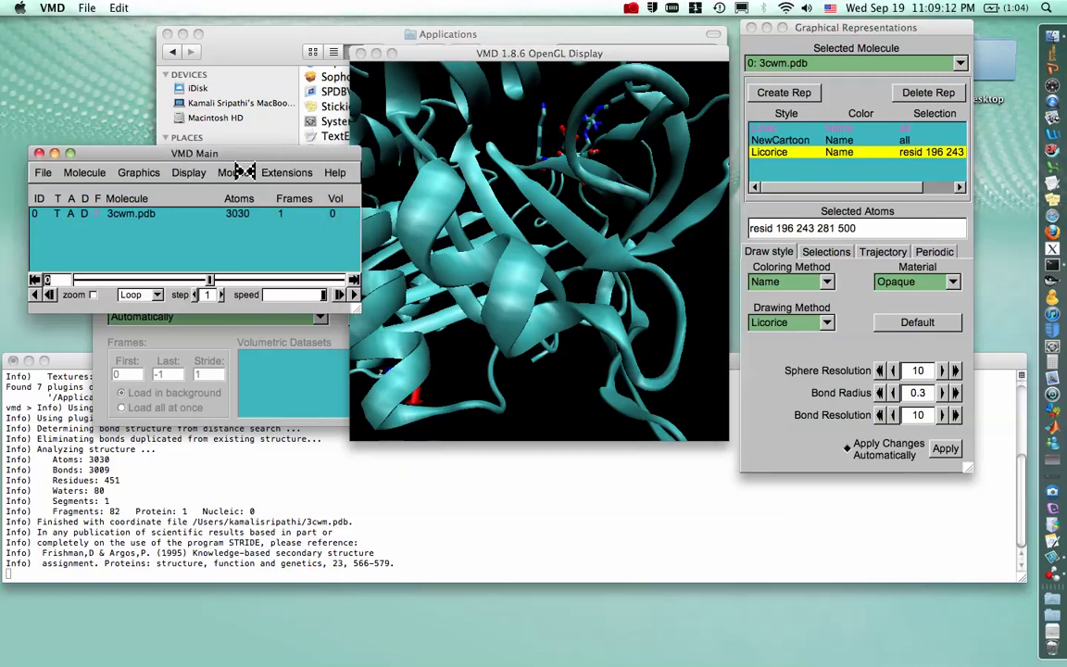
left_click(187, 174)
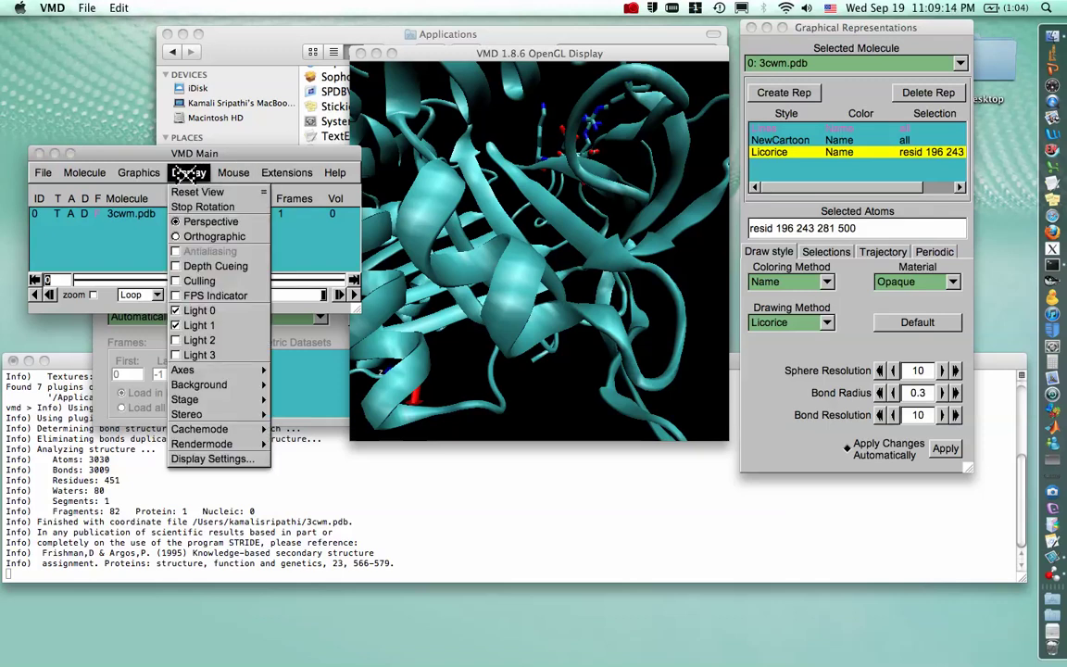
left_click(192, 237)
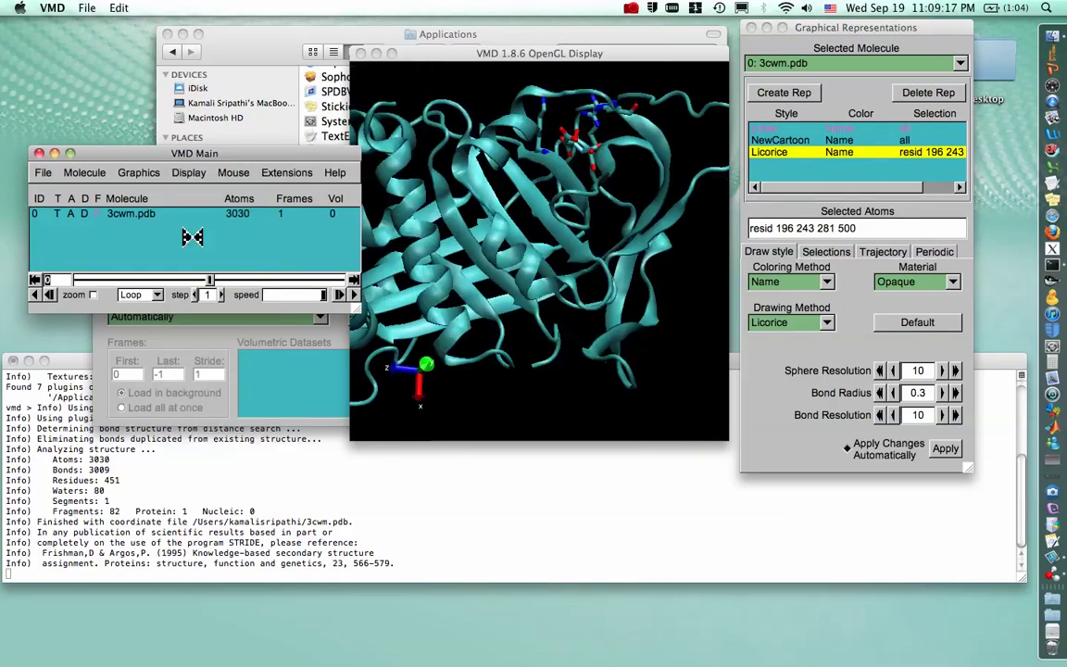
Turn the axes indicator off.
left_click(148, 173)
mouse_move(188, 173)
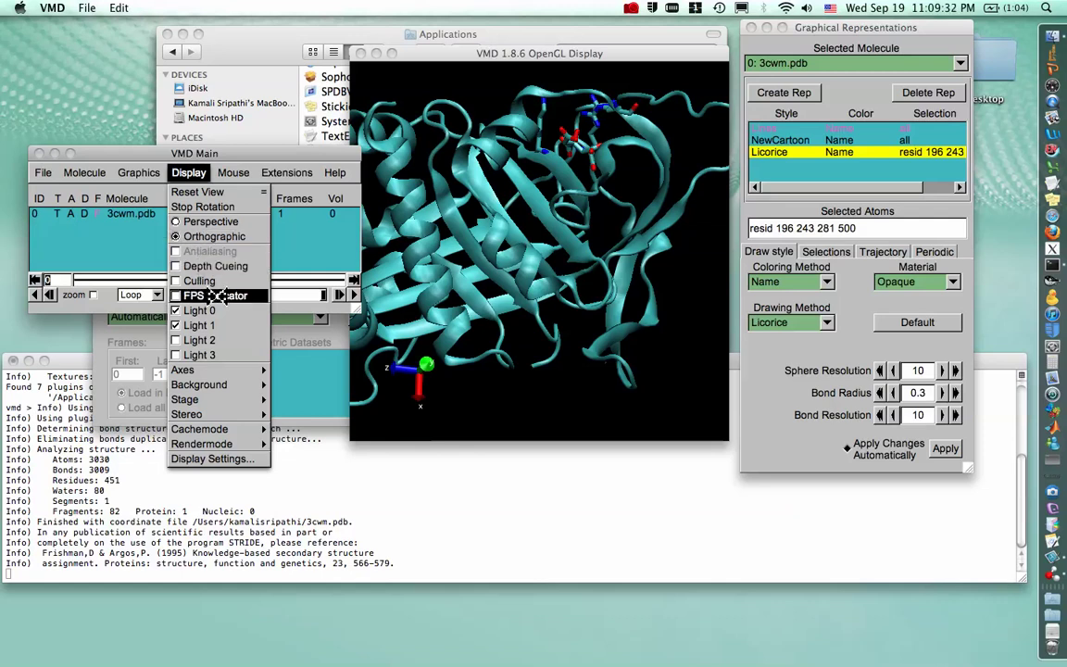
mouse_move(220, 367)
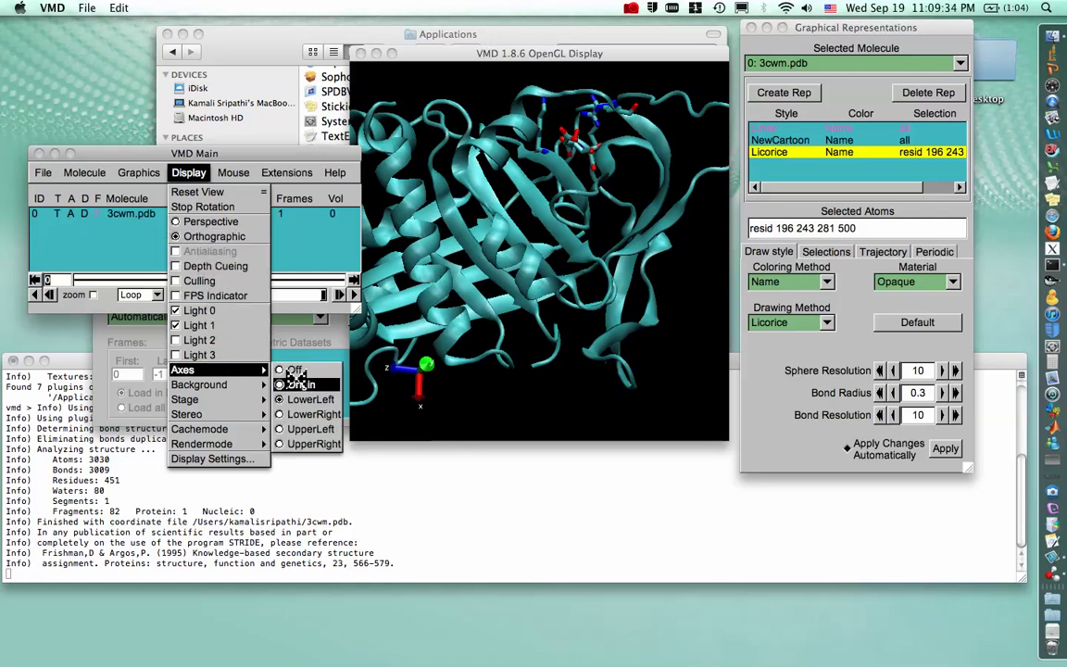
left_click(295, 371)
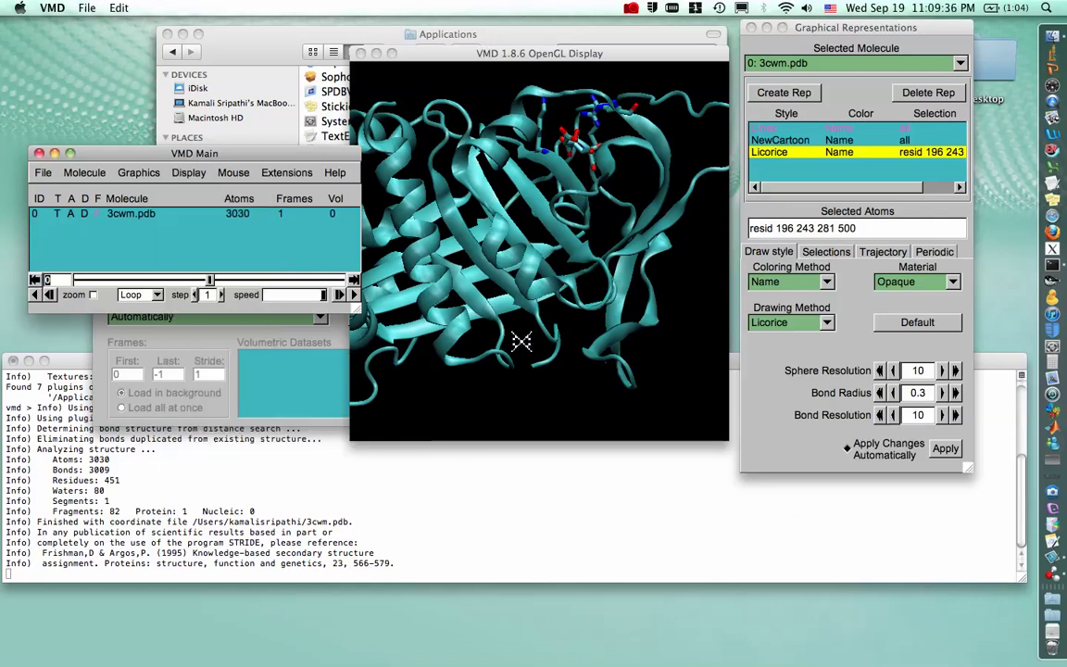
Disable the NewCartoon representation so only the licorice active-site residues show.
left_click(599, 234)
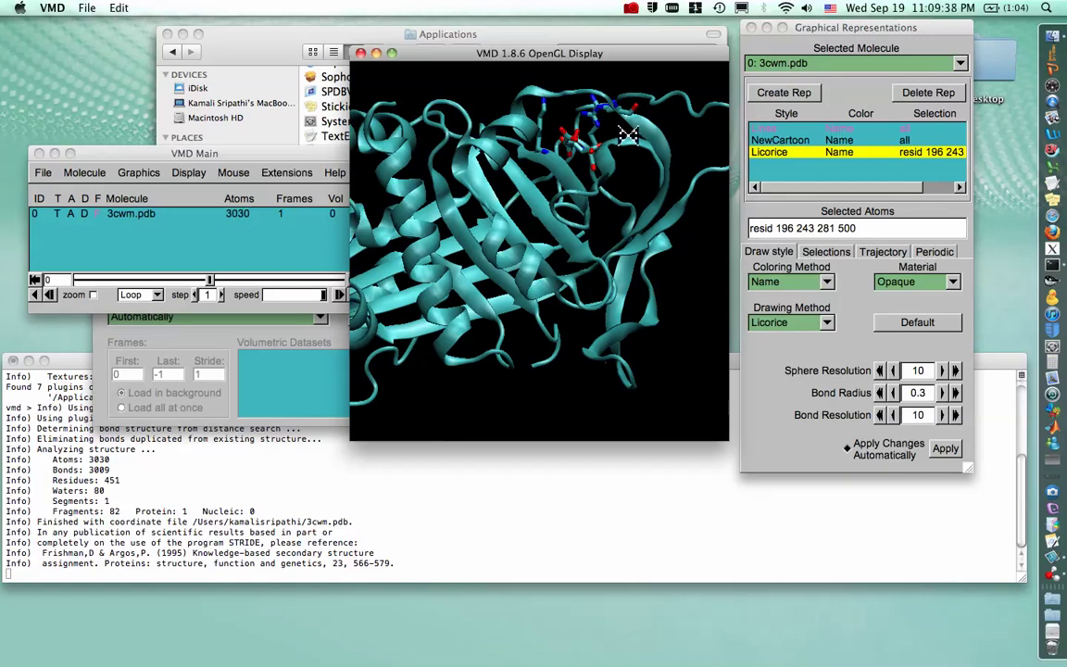
left_click_drag(635, 120, 590, 158)
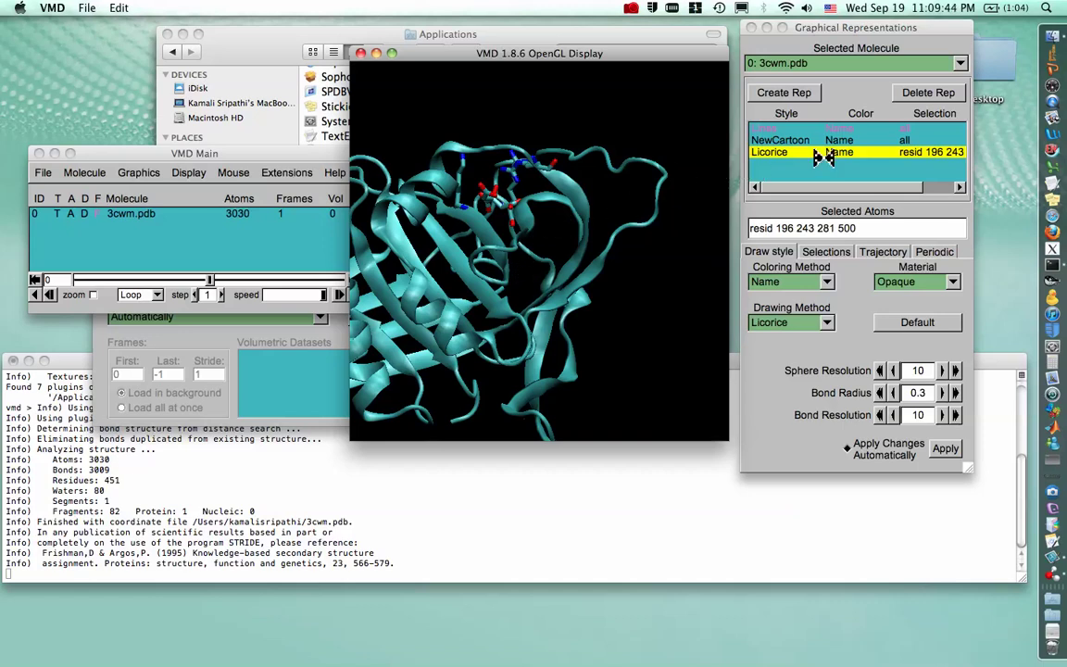
left_click(829, 115)
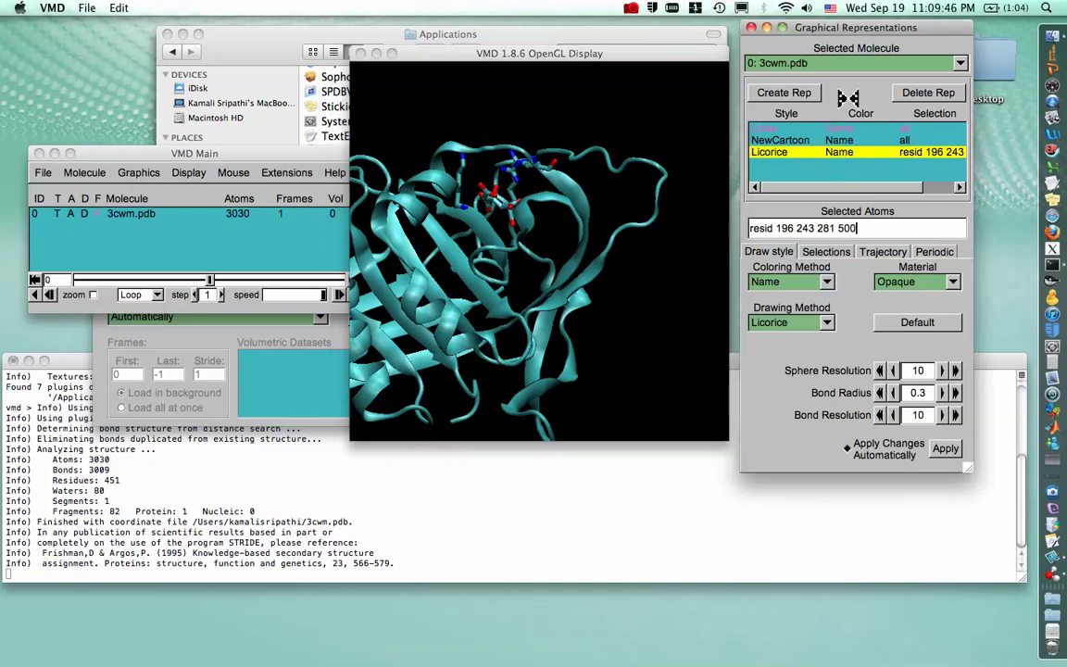
double_click(804, 140)
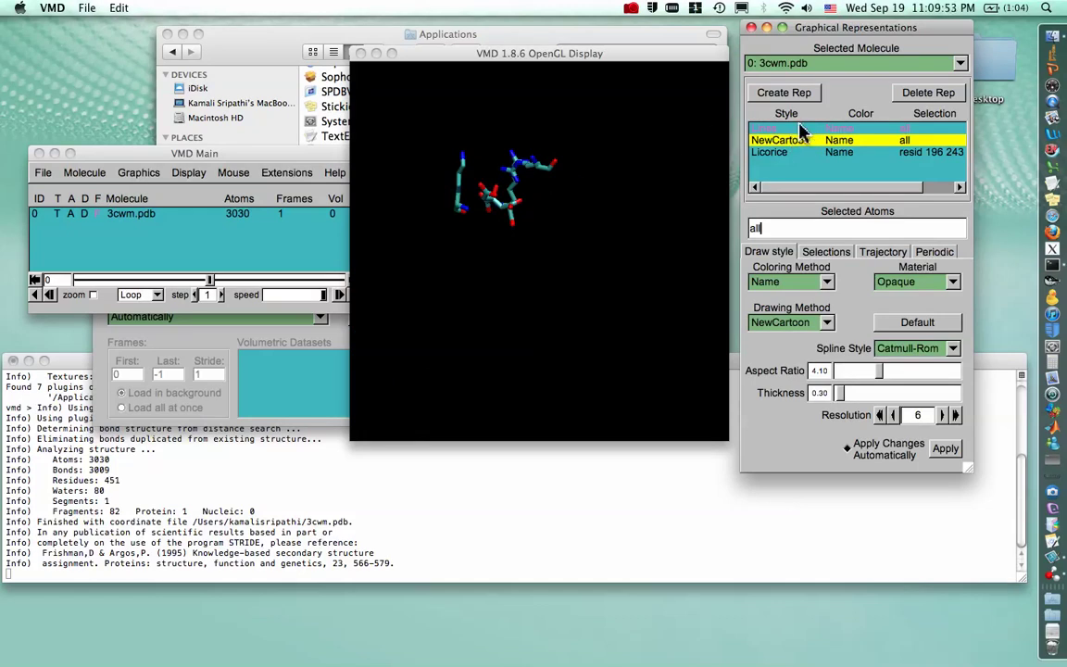
Rotate, zoom and translate the licorice residues until they sit centred in the display.
mouse_move(555, 213)
left_mouse_down()
mouse_move(559, 234)
mouse_move(563, 208)
left_mouse_up()
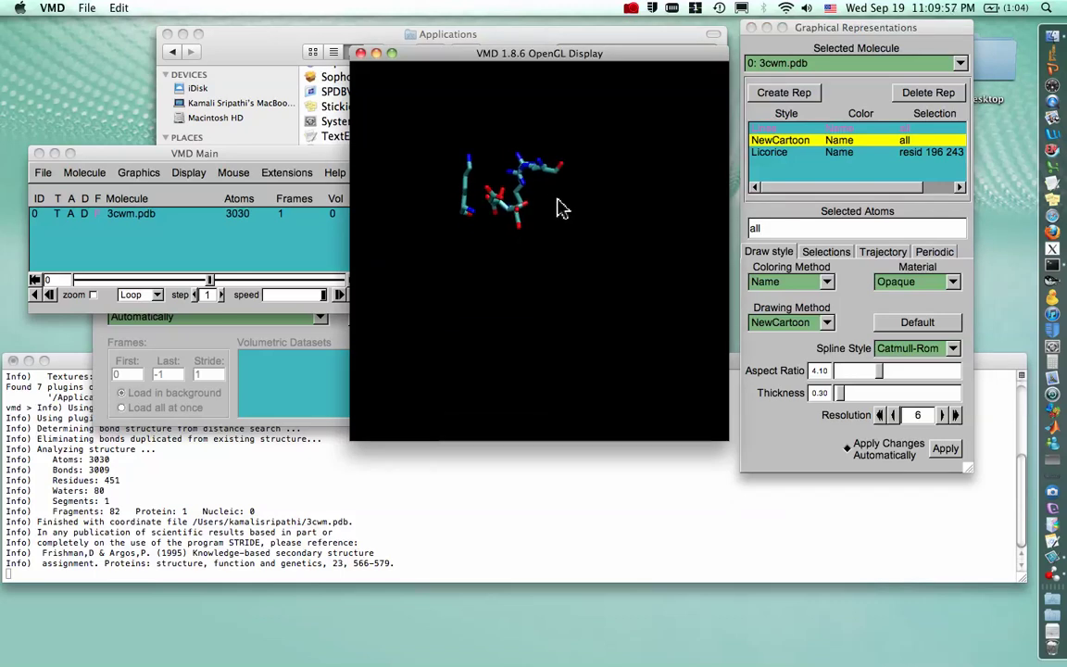
key("t")
key("r")
left_click_drag(557, 200, 635, 257)
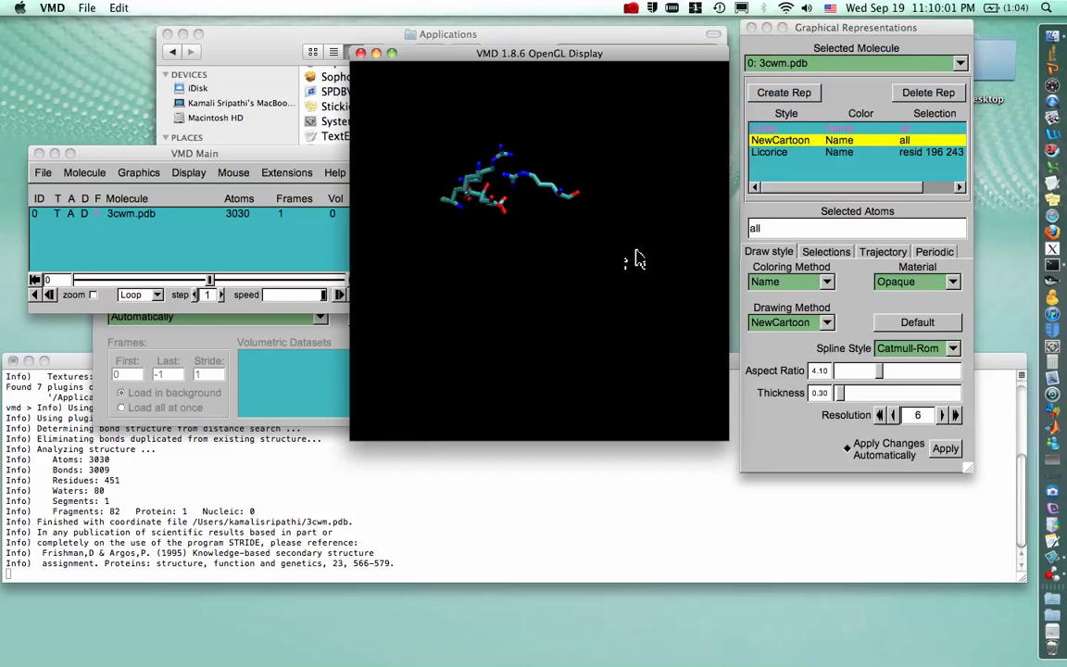
scroll(522, 242, "up", 3)
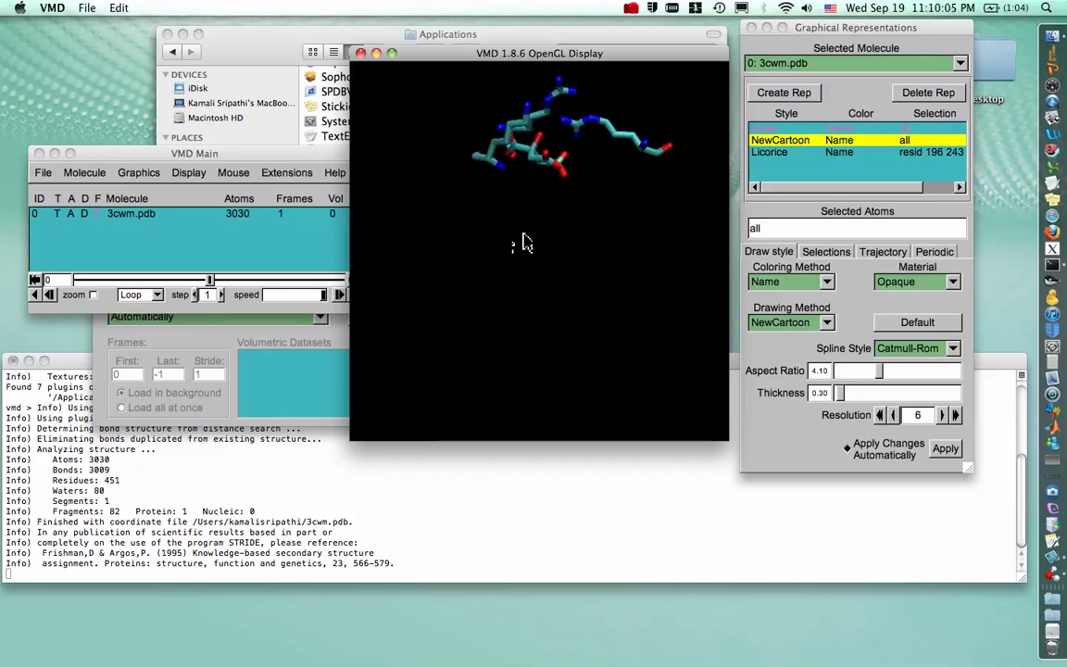
key("t")
left_click_drag(512, 230, 517, 303)
key("r")
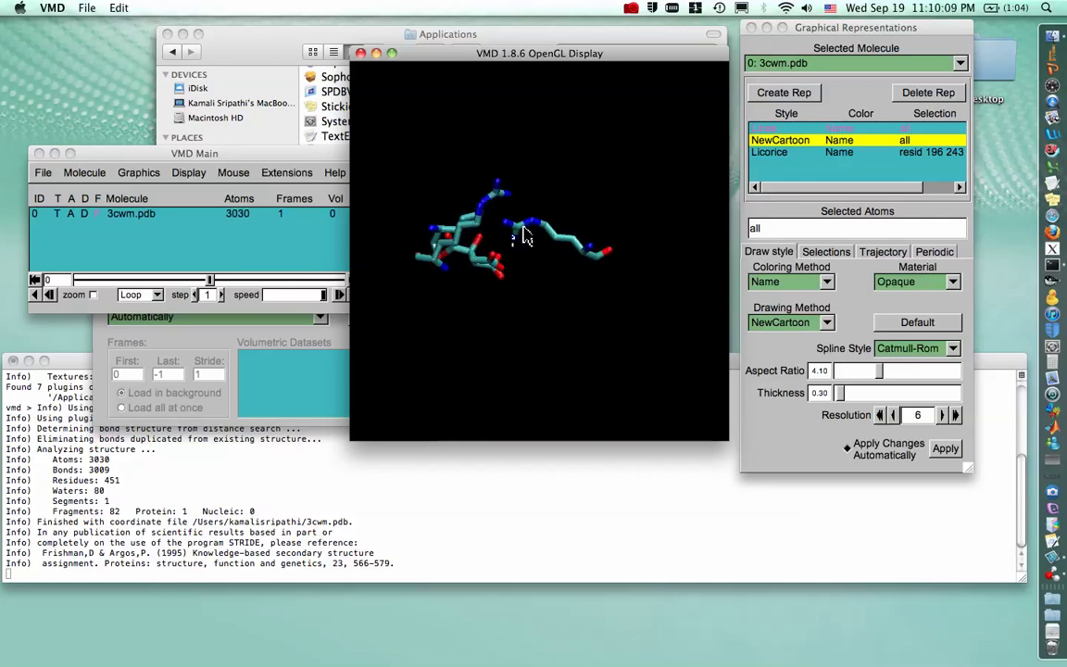
left_click_drag(522, 236, 497, 310)
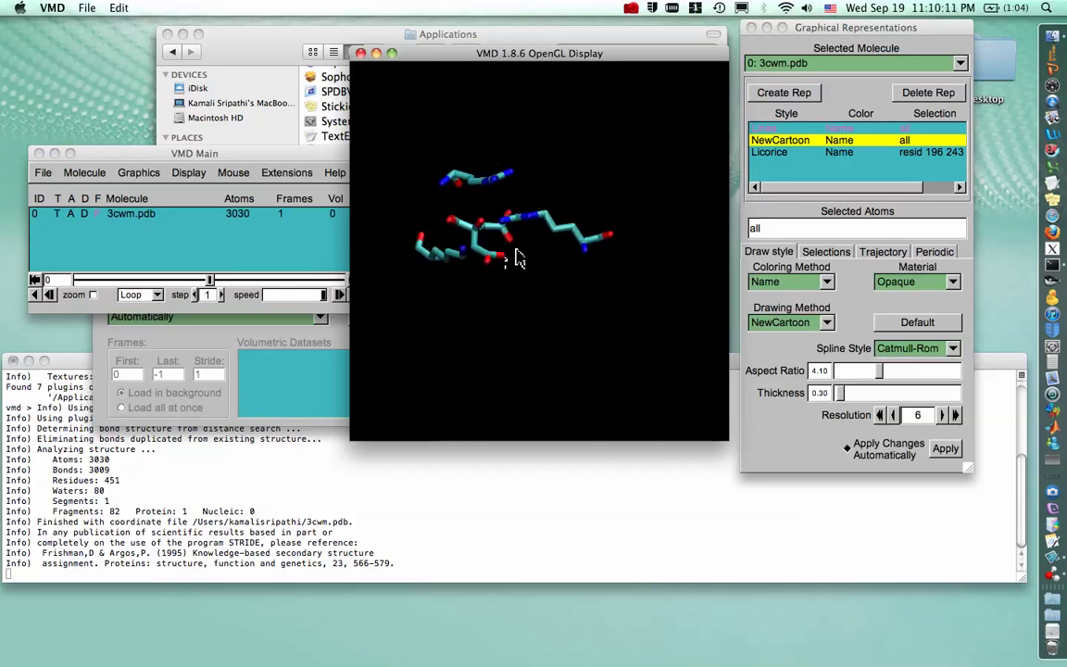
mouse_move(517, 259)
left_mouse_down()
mouse_move(518, 291)
mouse_move(488, 295)
mouse_move(527, 275)
left_mouse_up()
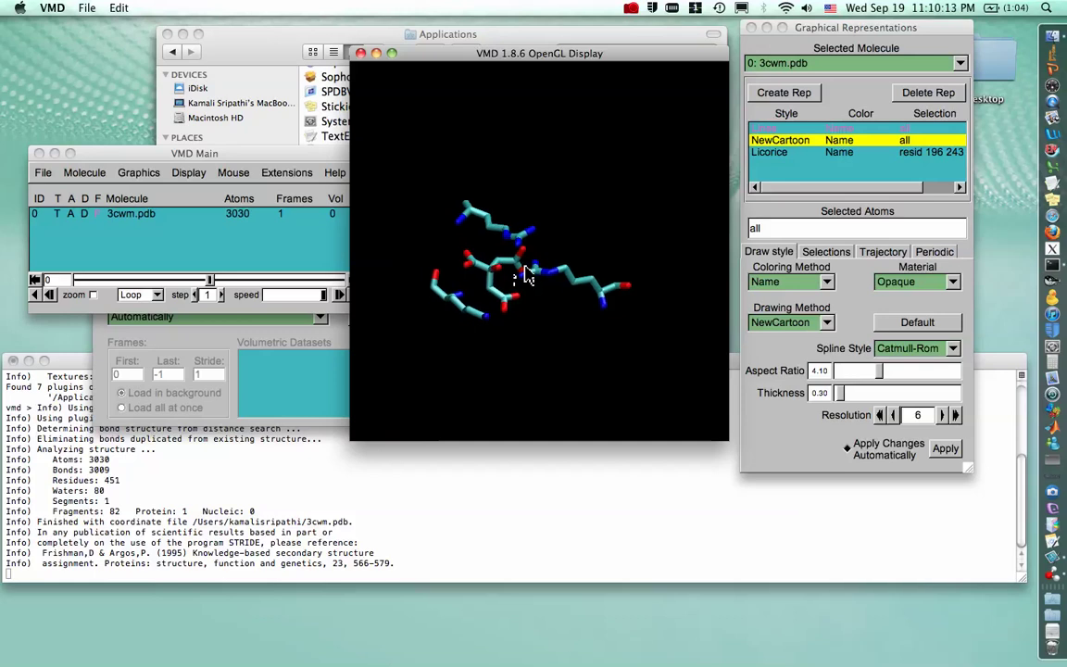
Duplicate the Licorice rep and narrow its selection to 'resid 500'.
left_click(804, 174)
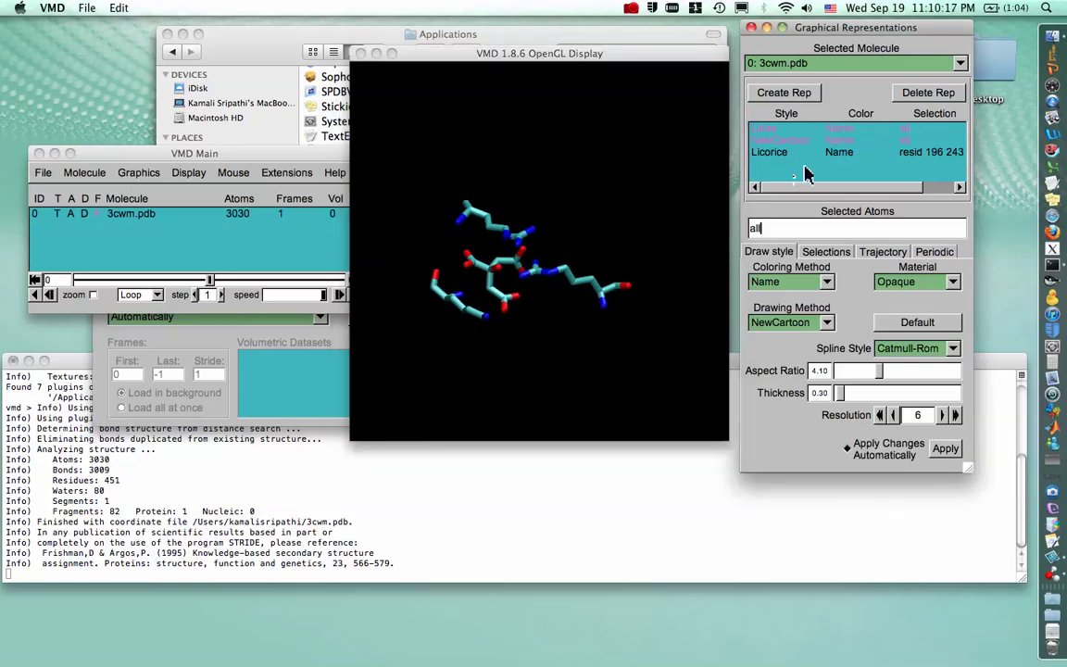
left_click(780, 154)
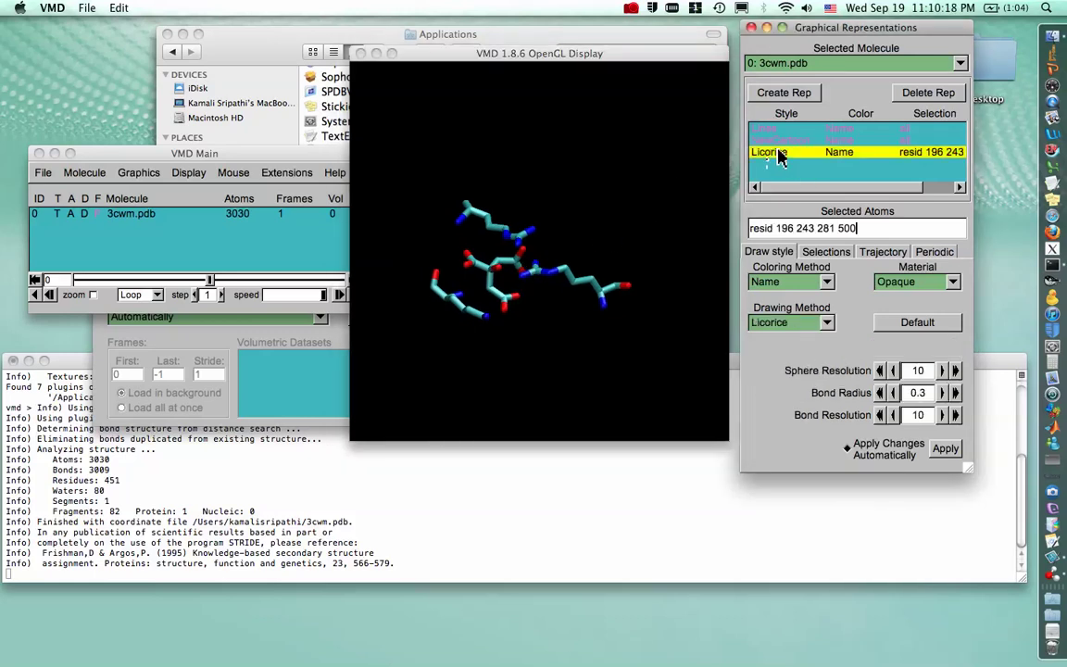
left_click(792, 97)
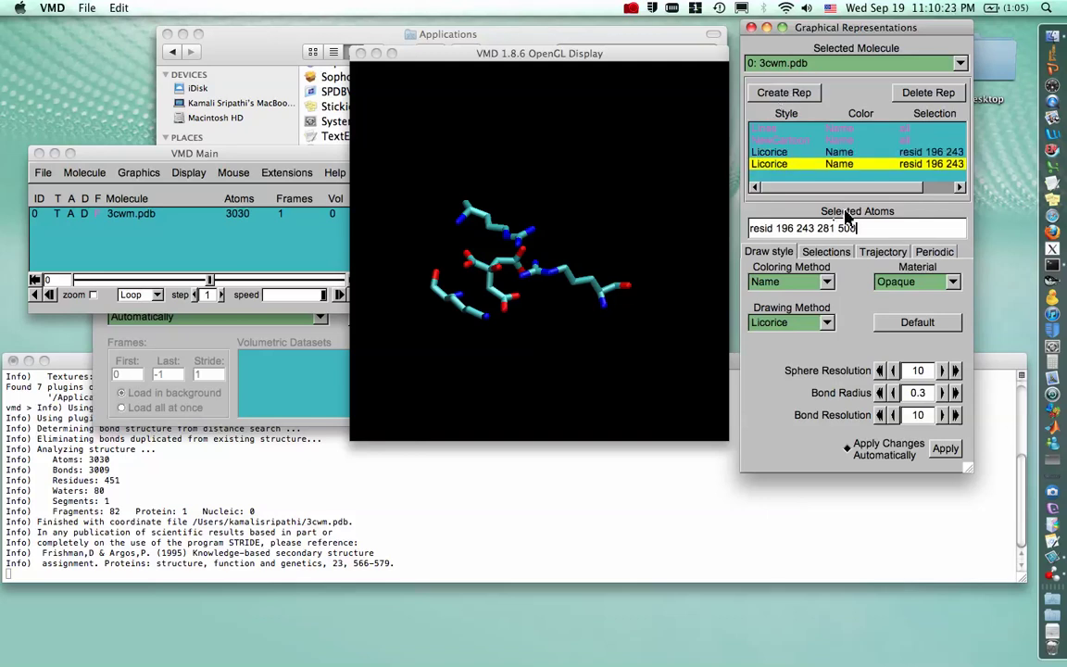
left_click_drag(839, 228, 776, 228)
key("BackSpace")
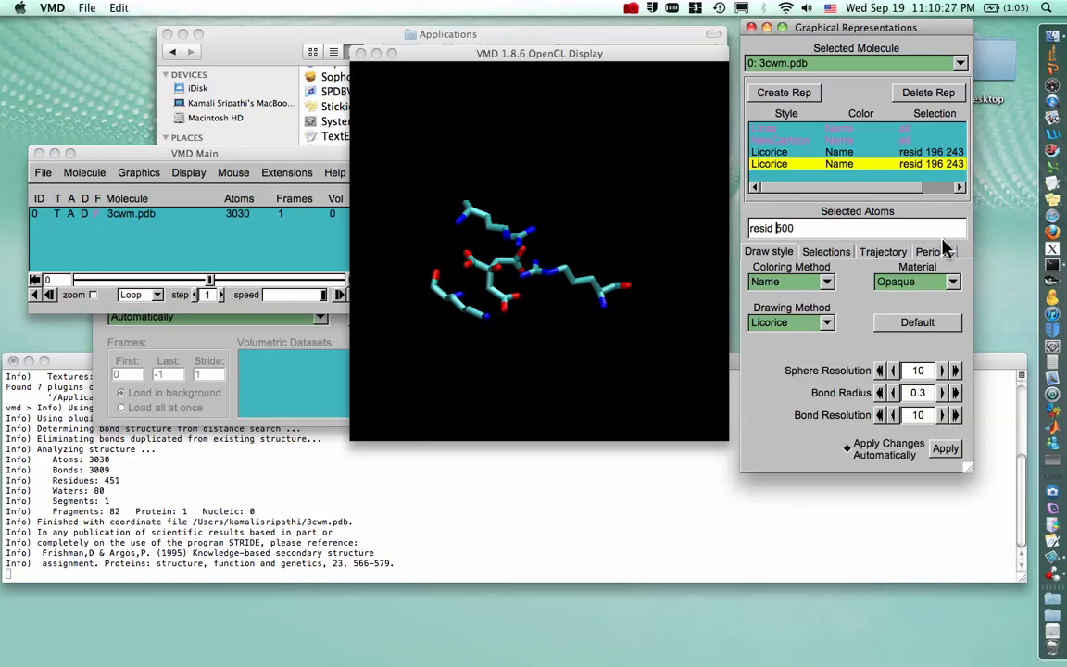
key("Return")
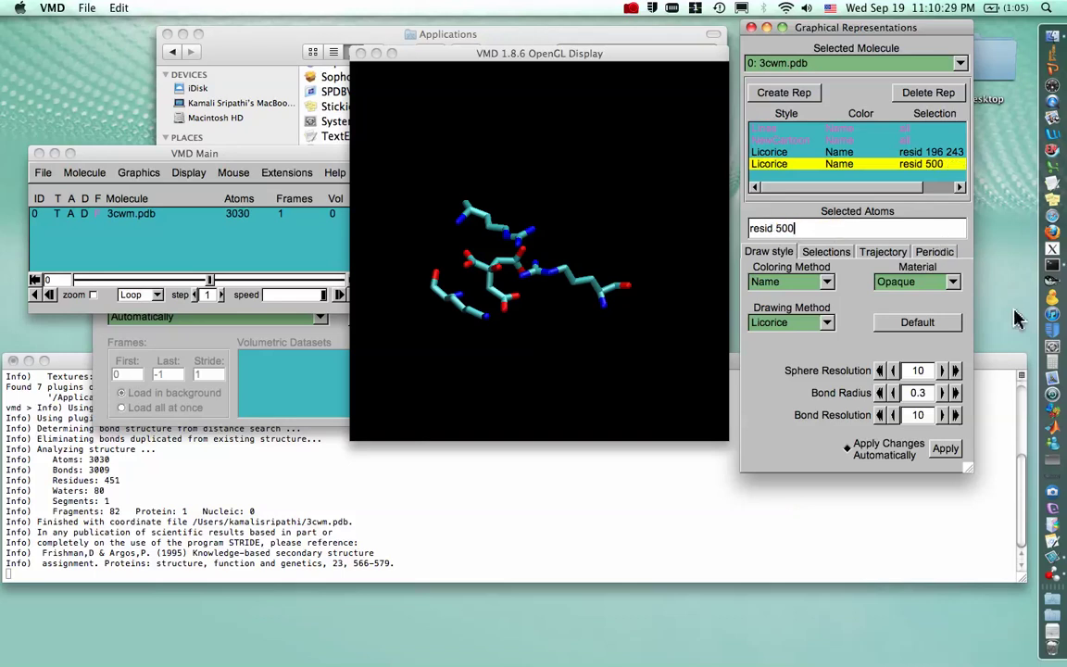
Colour the new residue 500 rep by ColorID 13 (mauve).
left_click(799, 290)
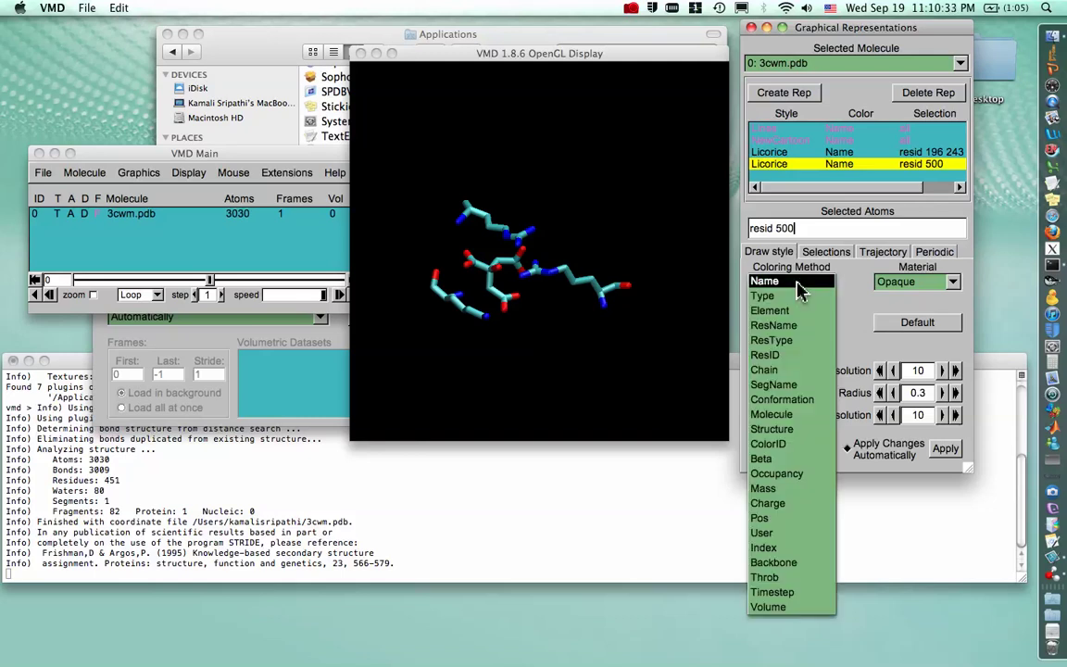
left_click(793, 446)
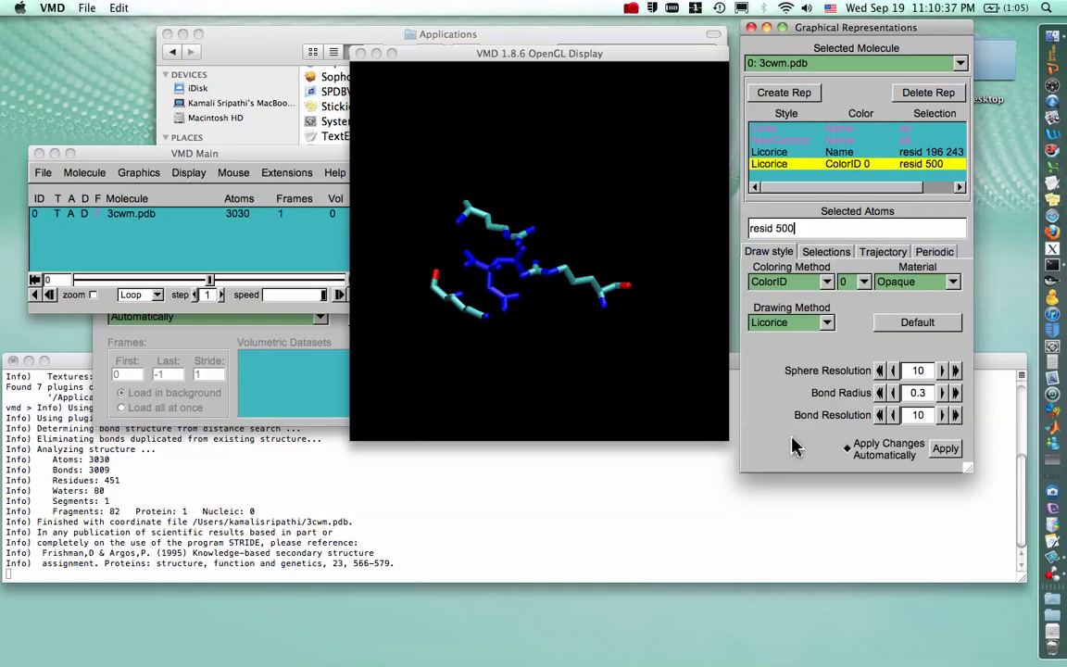
left_click(856, 288)
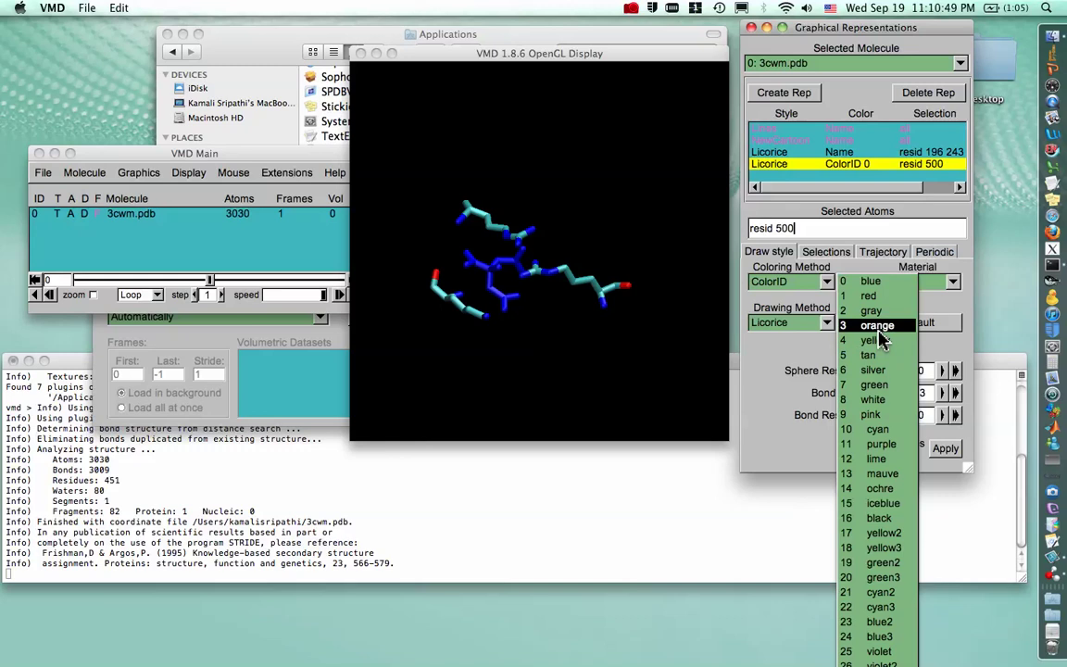
left_click(877, 326)
left_click(857, 282)
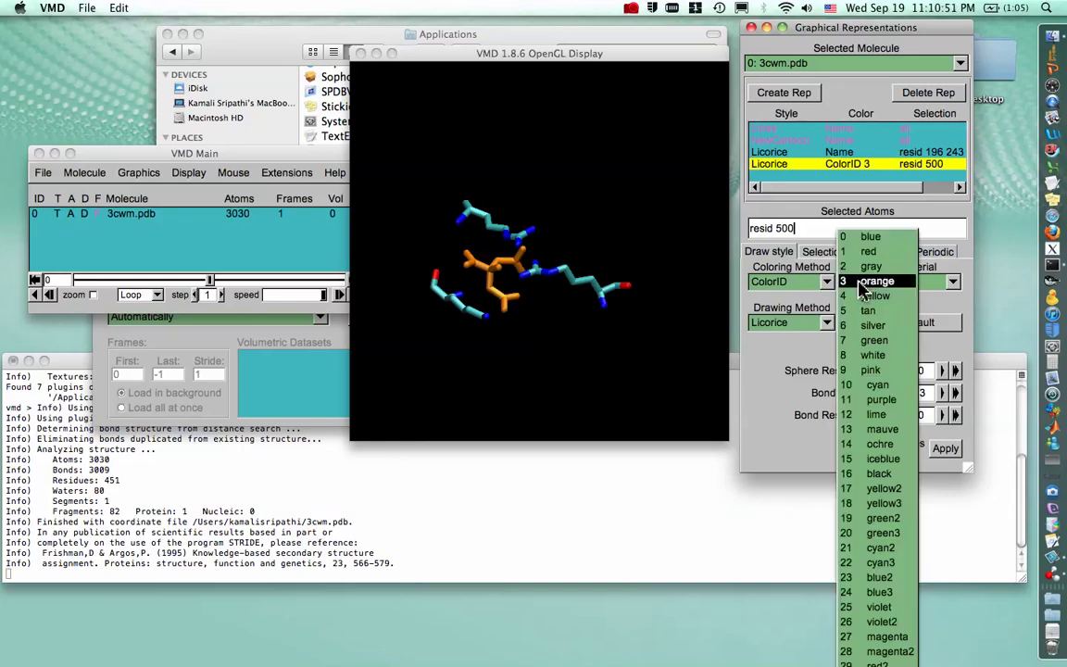
left_click(885, 429)
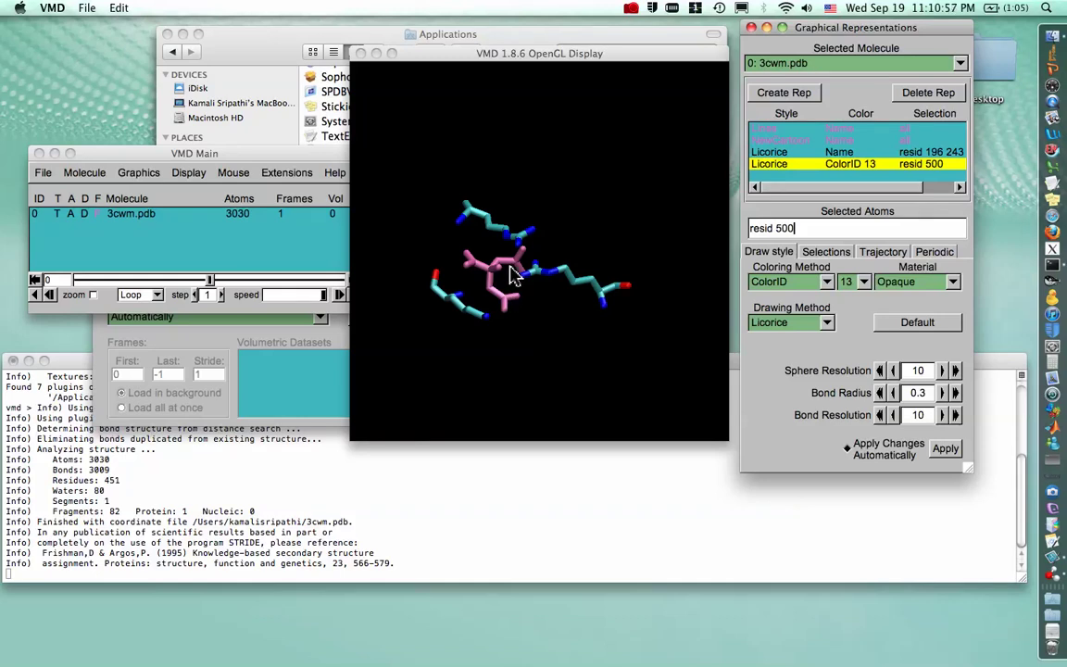
mouse_move(508, 269)
left_mouse_down()
mouse_move(496, 276)
mouse_move(524, 269)
left_mouse_up()
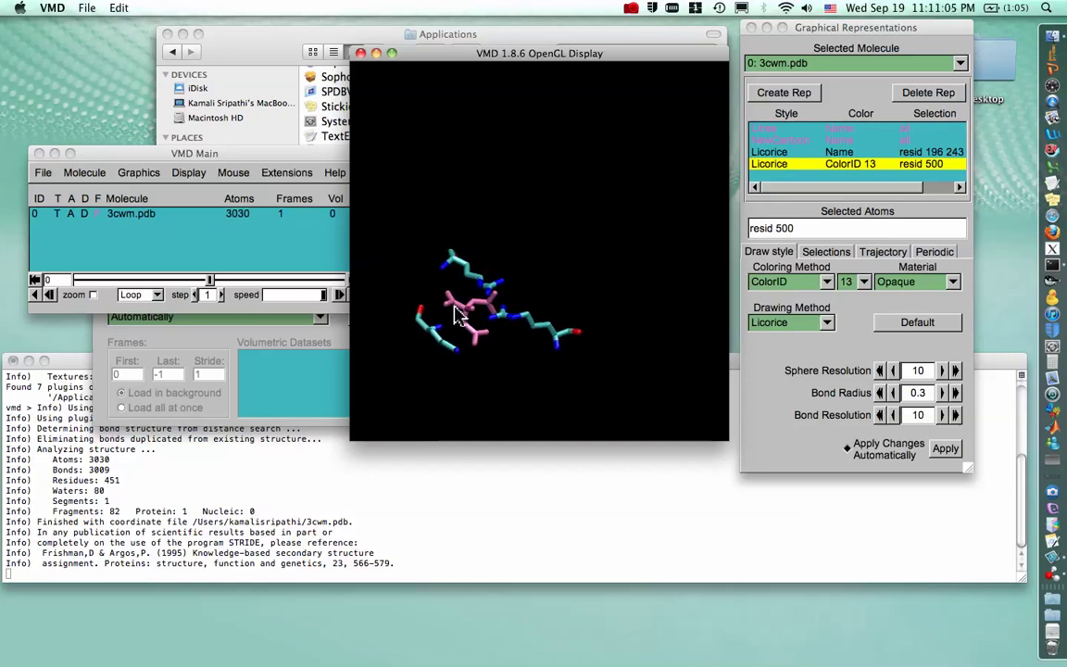
Set the mouse mode to Label > Bonds for two-atom distance labels.
left_click_drag(463, 318, 445, 296)
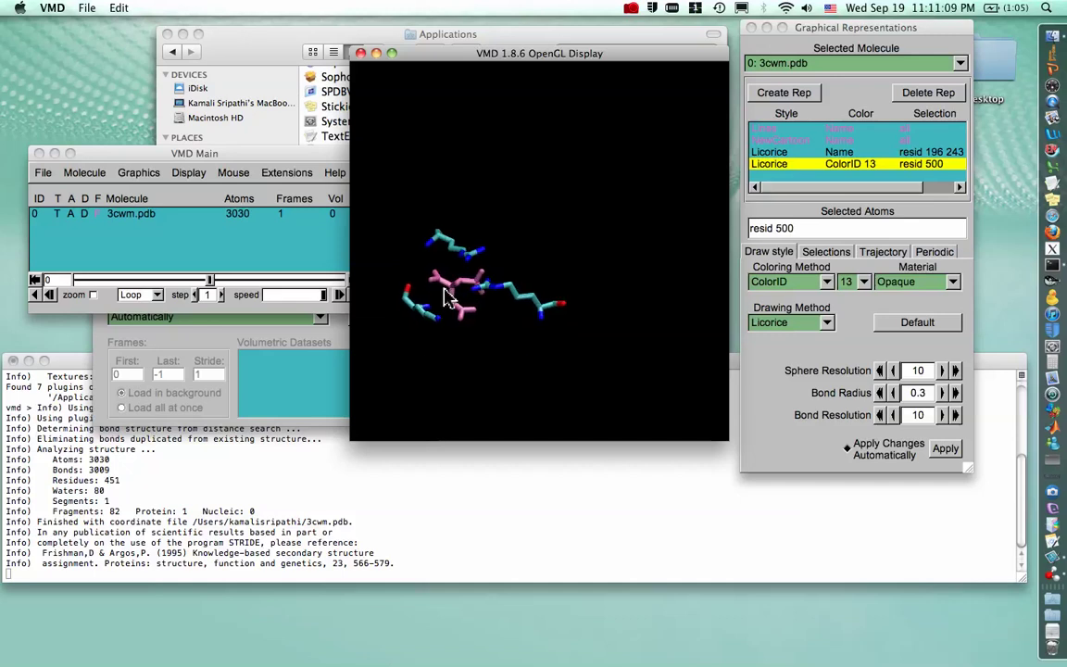
left_click(232, 173)
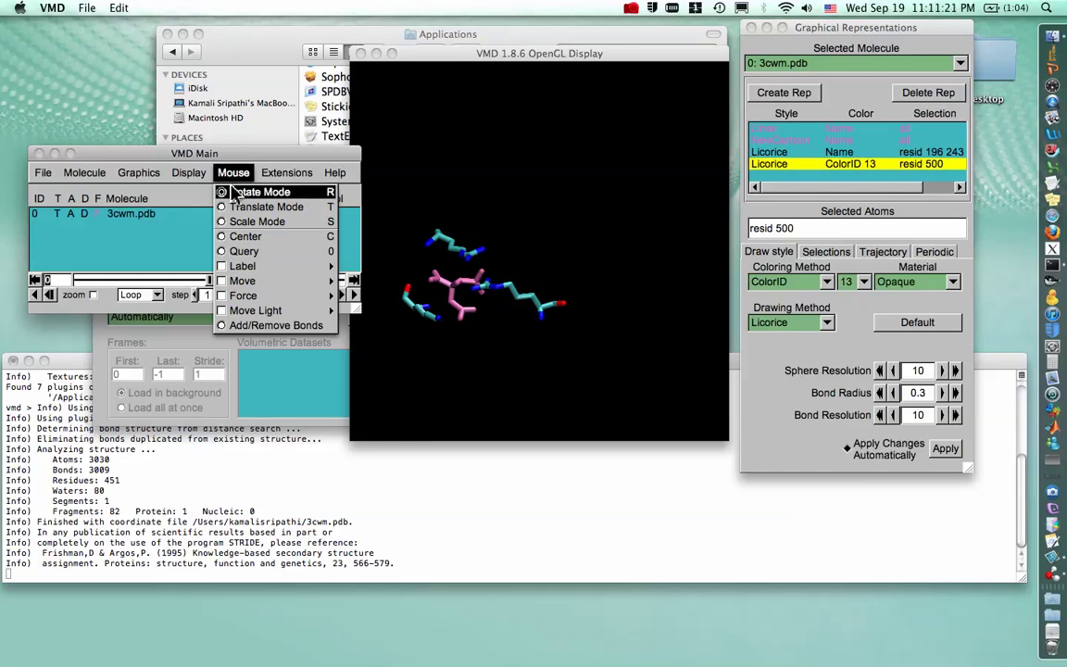
mouse_move(269, 266)
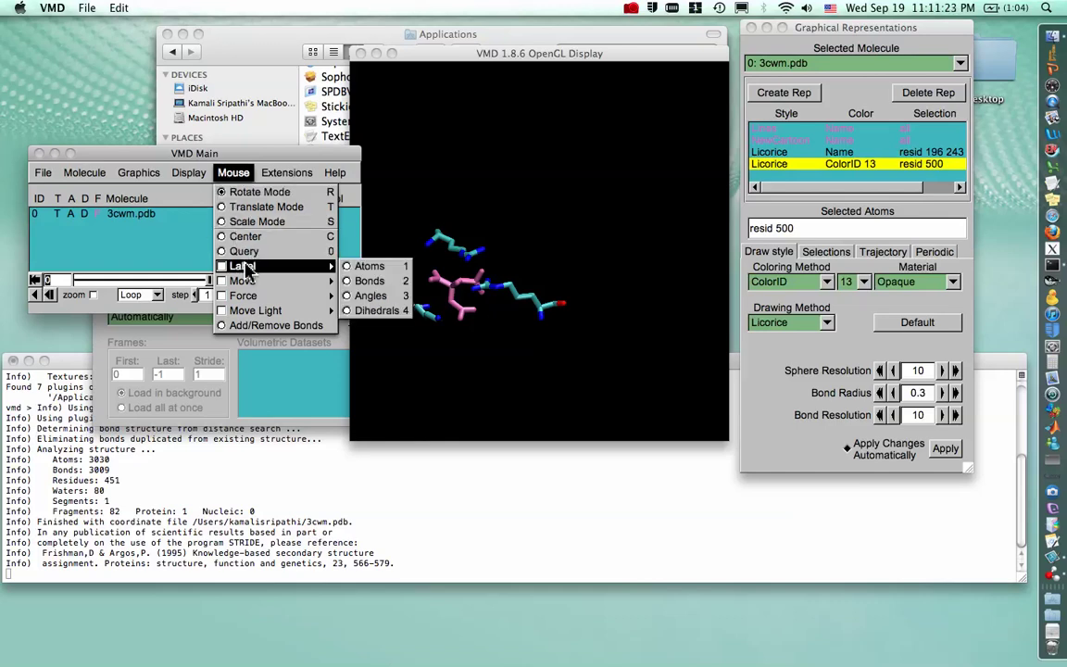
left_click(387, 283)
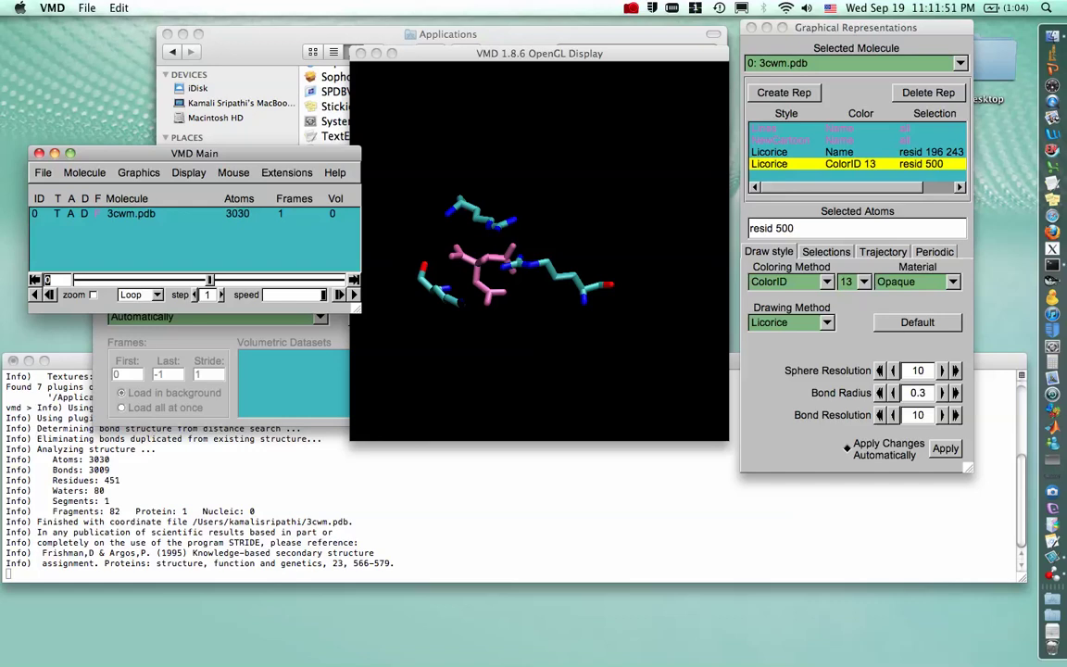
left_click_drag(519, 278, 649, 257)
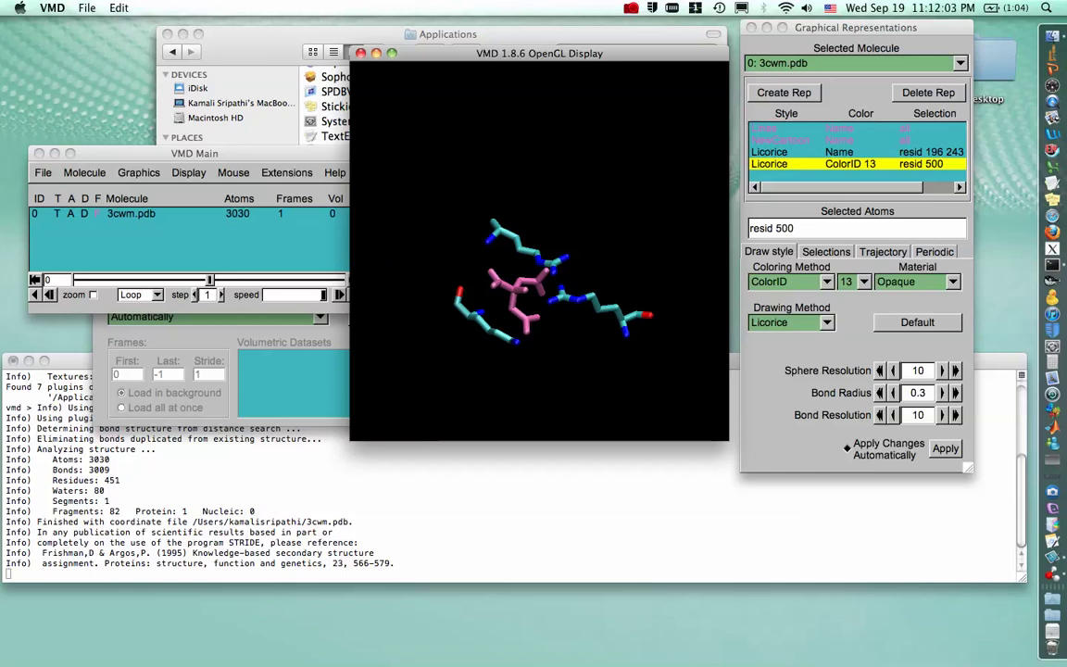
Rotate the view so mauve residue 500 sits centred among residues 196, 243 and 281.
left_click_drag(556, 278, 535, 245)
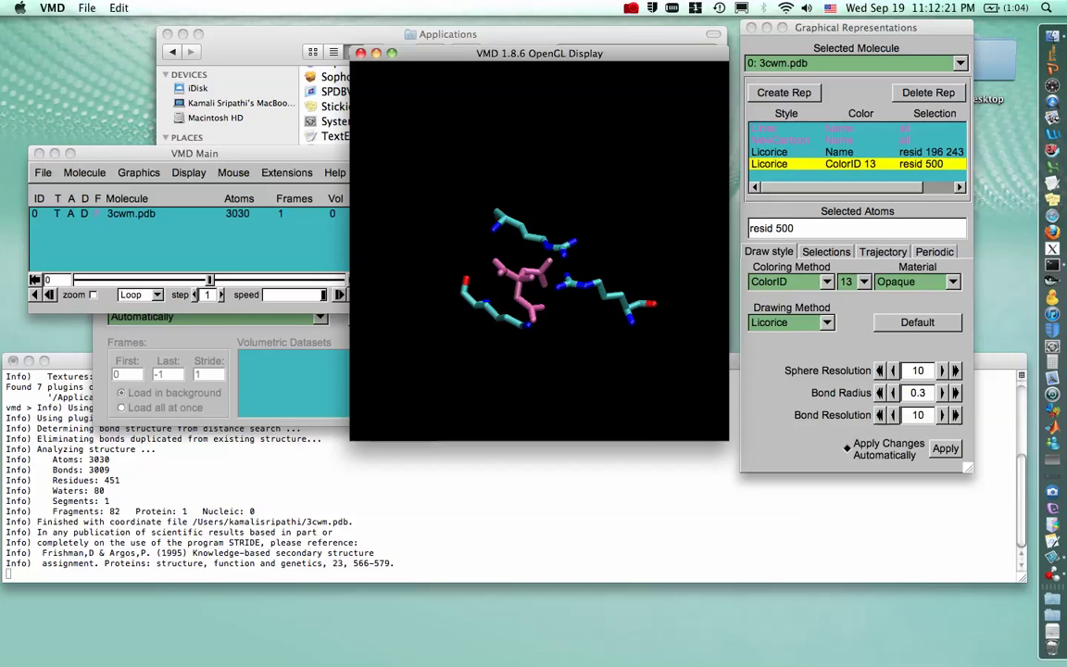
Label the distance from ARG281 NH2 to citrate O1, reading 4.86 Å.
left_click(566, 284)
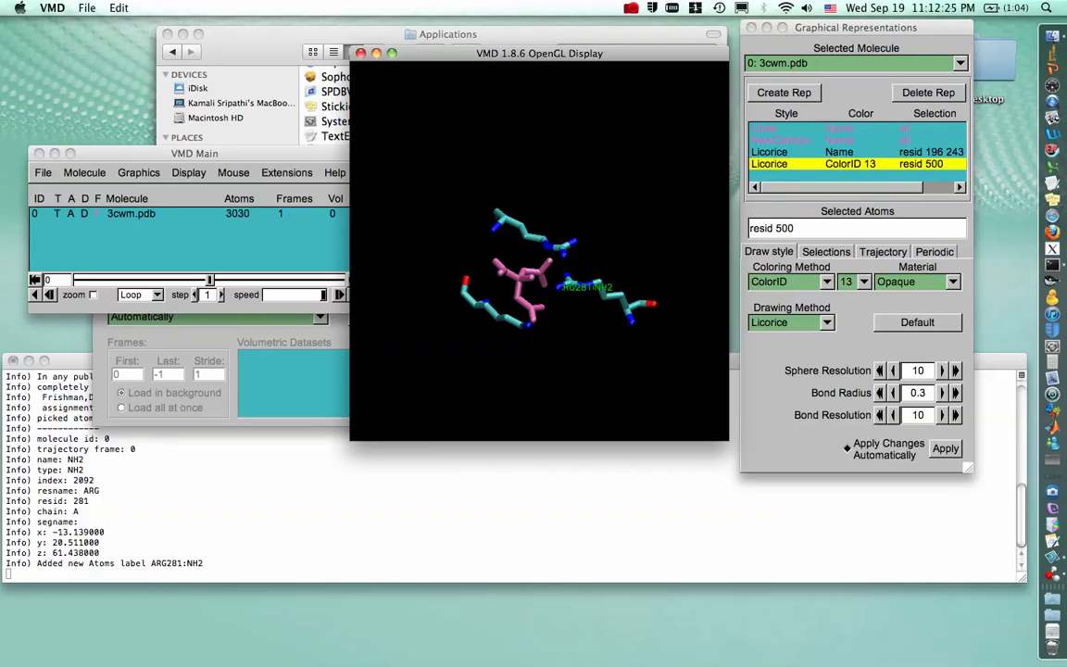
left_click(545, 280)
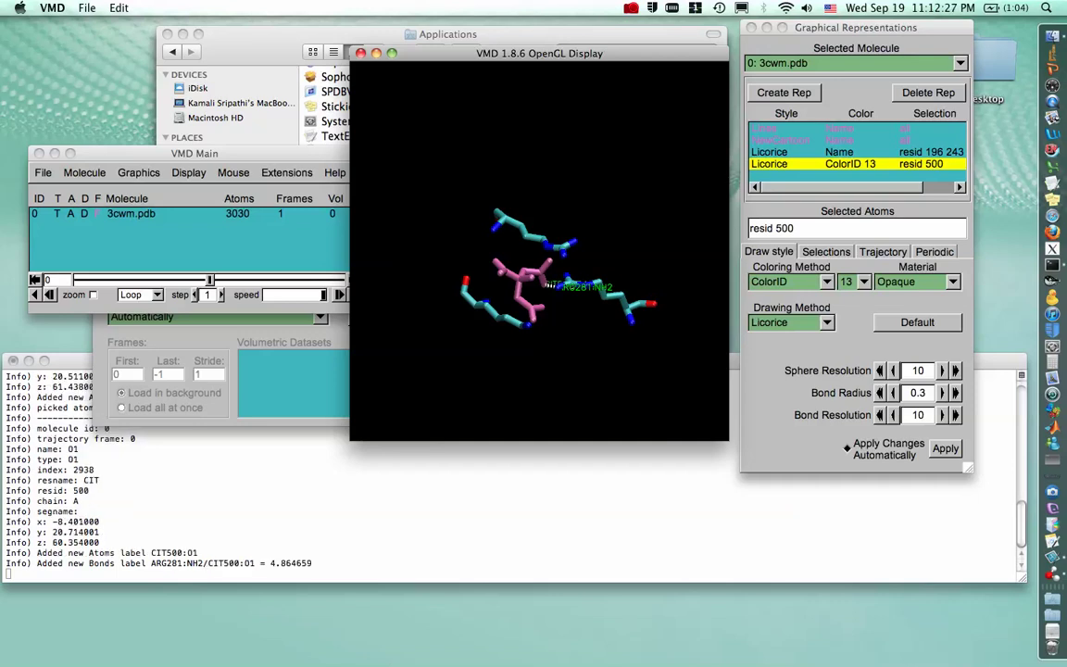
left_click_drag(581, 305, 624, 339)
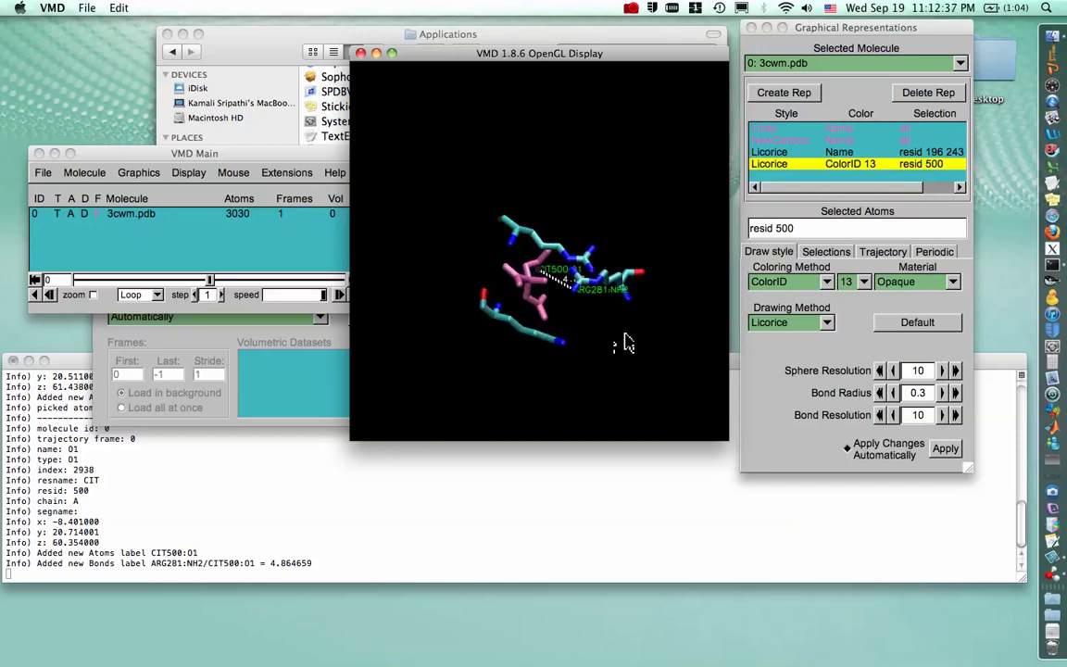